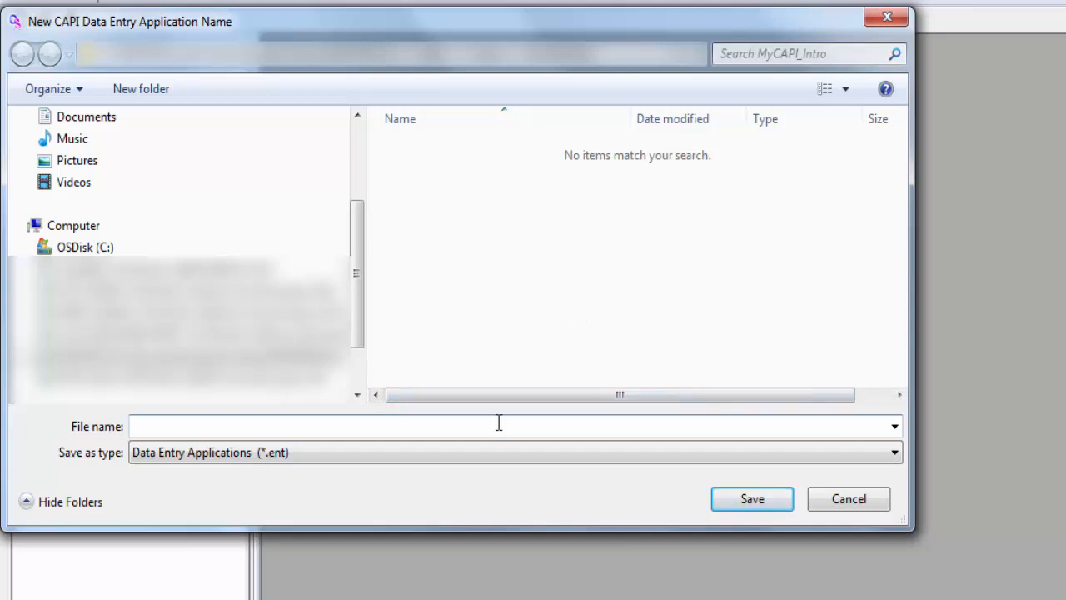
Step: Save the new CAPI data entry application under the file name MyCAPI_Intro
{"action": "type", "text": "MyCAPI_Intro"}
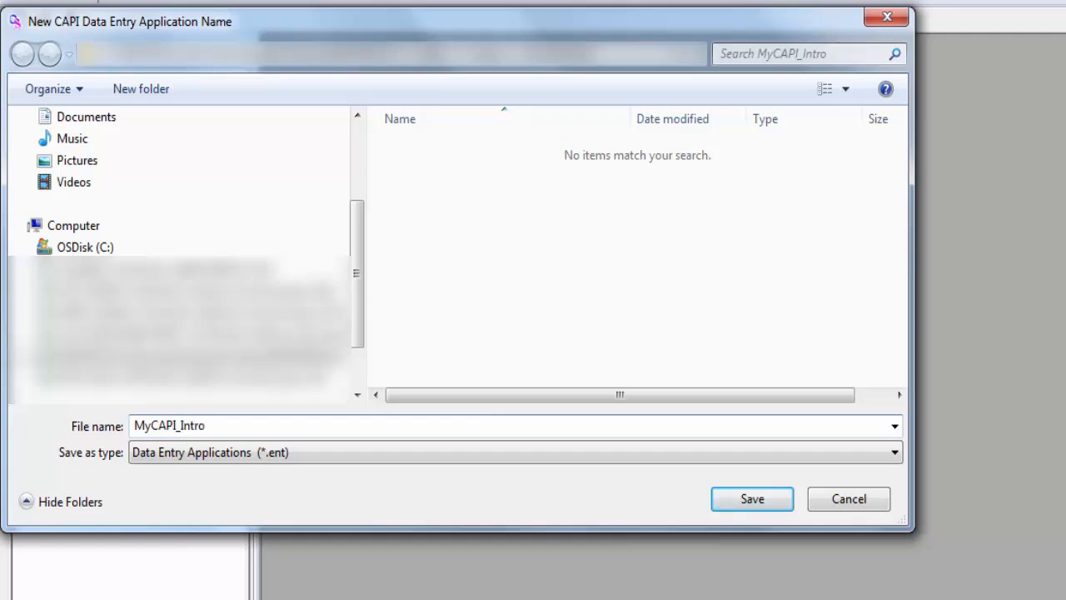
{"action": "left_click", "coordinate": [717, 501]}
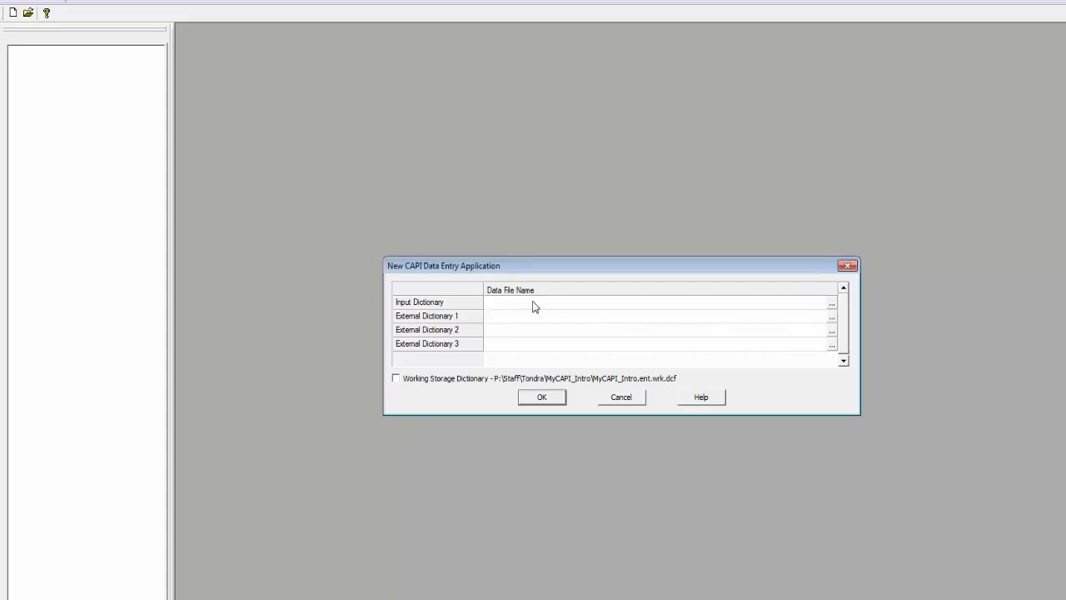
Step: Name the input dictionary MyCAPI_Intro and agree to create the dictionary file
{"action": "type", "text": "MyCAPI_Intro"}
{"action": "left_click", "coordinate": [541, 402]}
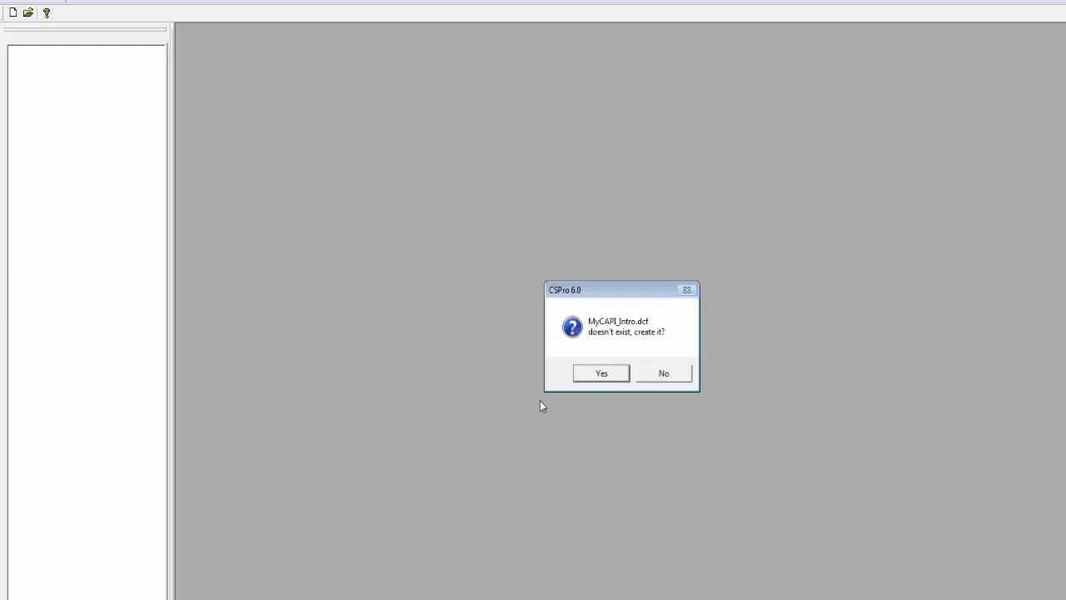
{"action": "left_click", "coordinate": [602, 373]}
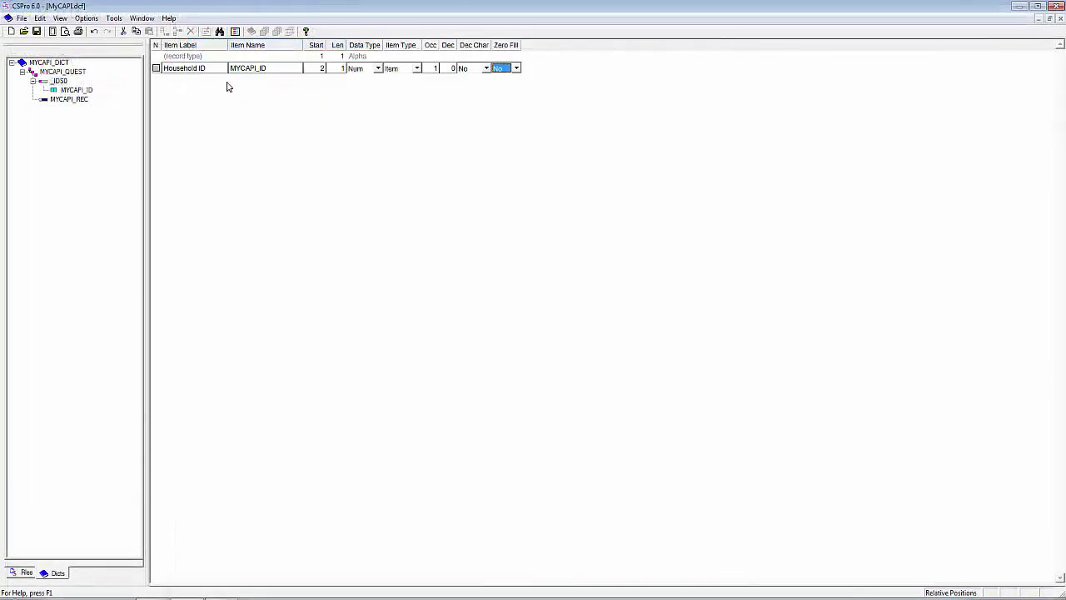
Step: Set zero fill to Yes for the Household ID item and relabel the record Person Rec
{"action": "key", "text": "y"}
{"action": "key", "text": "Return"}
{"action": "right_click", "coordinate": [58, 98]}
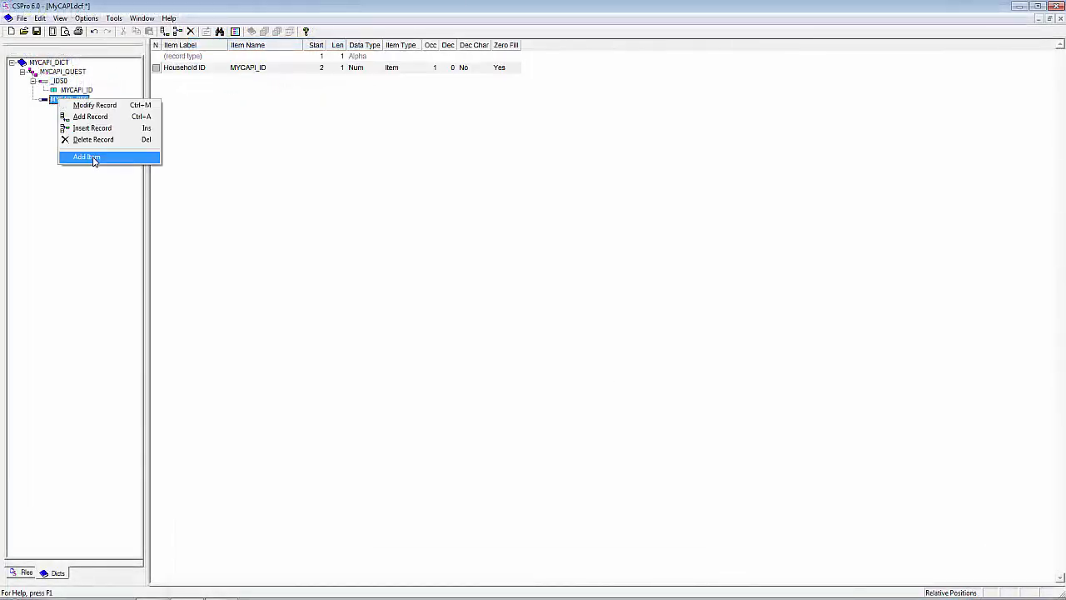
{"action": "left_click", "coordinate": [108, 105]}
{"action": "type", "text": "Person Rec"}
{"action": "key", "text": "Return"}
{"action": "key", "text": "Return"}
{"action": "key", "text": "Return"}
{"action": "key", "text": "Return"}
{"action": "key", "text": "Return"}
Step: Add an alphanumeric item labelled Name with a length of 20 to the person record
{"action": "left_click", "coordinate": [100, 149]}
{"action": "type", "text": "Name"}
{"action": "key", "text": "Return"}
{"action": "key", "text": "Return"}
{"action": "key", "text": "Return"}
{"action": "key", "text": "2"}
{"action": "key", "text": "0"}
{"action": "key", "text": "Return"}
{"action": "key", "text": "a"}
Step: Add a numeric item labelled Sex with zero fill set to Yes to the person record
{"action": "key", "text": "Return"}
{"action": "key", "text": "Return"}
{"action": "key", "text": "Return"}
{"action": "type", "text": "Sex"}
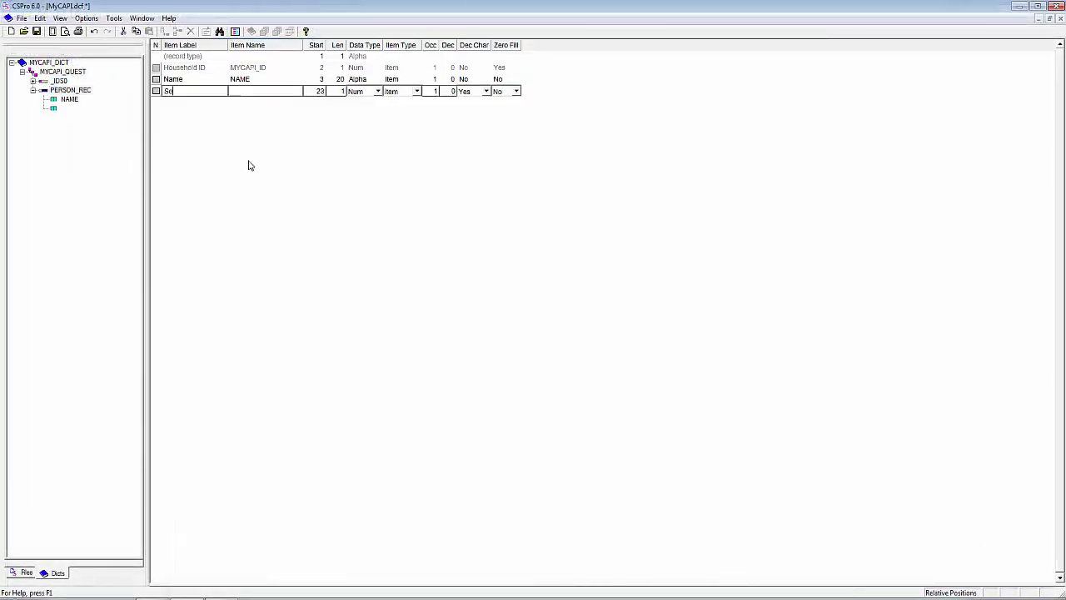
{"action": "key", "text": "Return"}
{"action": "key", "text": "Return"}
{"action": "key", "text": "Return"}
{"action": "key", "text": "Return"}
{"action": "key", "text": "Return"}
{"action": "key", "text": "Return"}
{"action": "key", "text": "Return"}
{"action": "key", "text": "Return"}
{"action": "key", "text": "y"}
Step: Add a numeric item labelled Relationship with zero fill set to Yes to the person record
{"action": "key", "text": "Return"}
{"action": "type", "text": "Relationship"}
{"action": "key", "text": "Return"}
{"action": "key", "text": "Return"}
{"action": "key", "text": "Return"}
{"action": "key", "text": "Return"}
{"action": "key", "text": "Return"}
{"action": "key", "text": "Return"}
{"action": "key", "text": "Return"}
{"action": "key", "text": "Return"}
{"action": "key", "text": "y"}
Step: Add a numeric item labelled Age with a length of 3 and zero fill set to Yes
{"action": "key", "text": "Return"}
{"action": "type", "text": "Age"}
{"action": "key", "text": "Return"}
{"action": "key", "text": "Return"}
{"action": "key", "text": "Return"}
{"action": "key", "text": "3"}
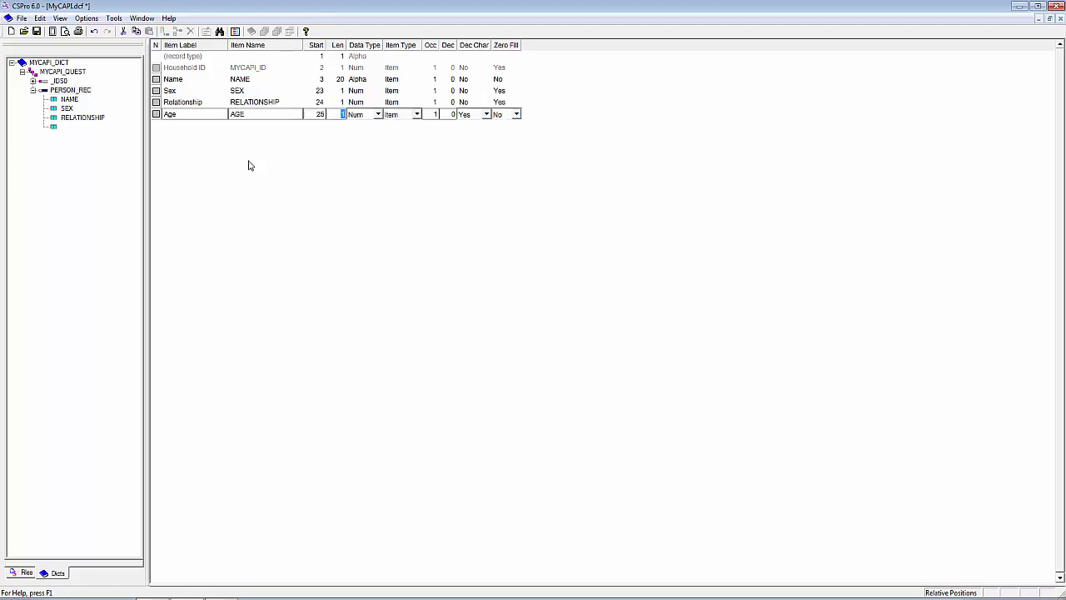
Step: Add a numeric item labelled Literate with zero fill set to Yes to the person record
{"action": "key", "text": "Return"}
{"action": "key", "text": "Return"}
{"action": "key", "text": "Return"}
{"action": "key", "text": "Return"}
{"action": "key", "text": "Return"}
{"action": "key", "text": "y"}
{"action": "key", "text": "Return"}
{"action": "type", "text": "Literate"}
{"action": "key", "text": "Return"}
{"action": "key", "text": "Return"}
{"action": "key", "text": "Return"}
{"action": "key", "text": "Return"}
{"action": "key", "text": "Return"}
{"action": "key", "text": "Return"}
{"action": "key", "text": "Return"}
{"action": "key", "text": "Return"}
{"action": "key", "text": "y"}
{"action": "key", "text": "Return"}
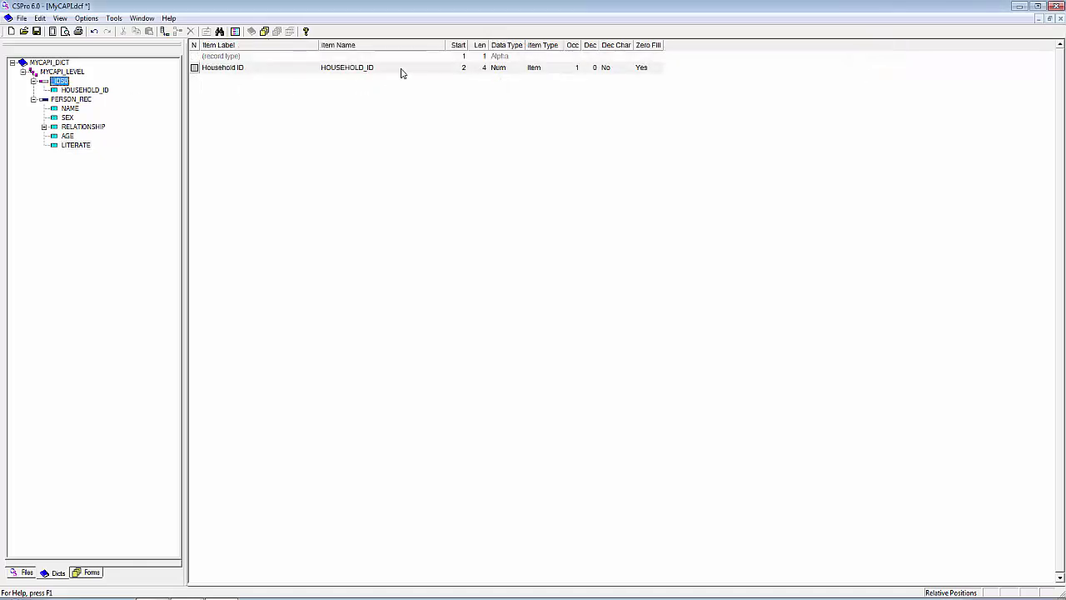
Step: Review the Household ID item and the items of the person record in the dictionary
{"action": "left_click", "coordinate": [401, 69]}
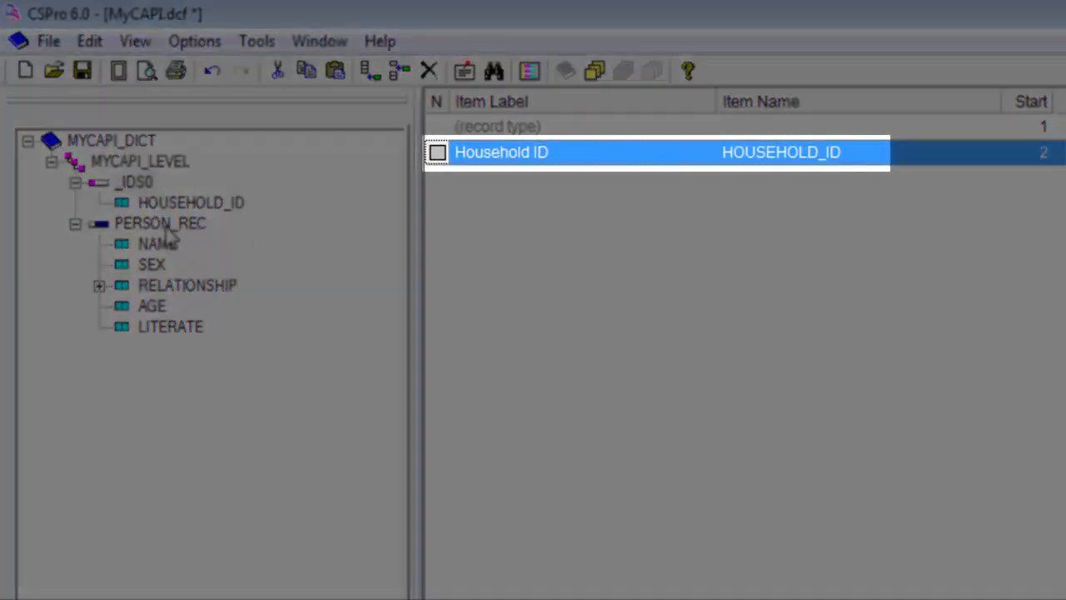
{"action": "left_click", "coordinate": [168, 228]}
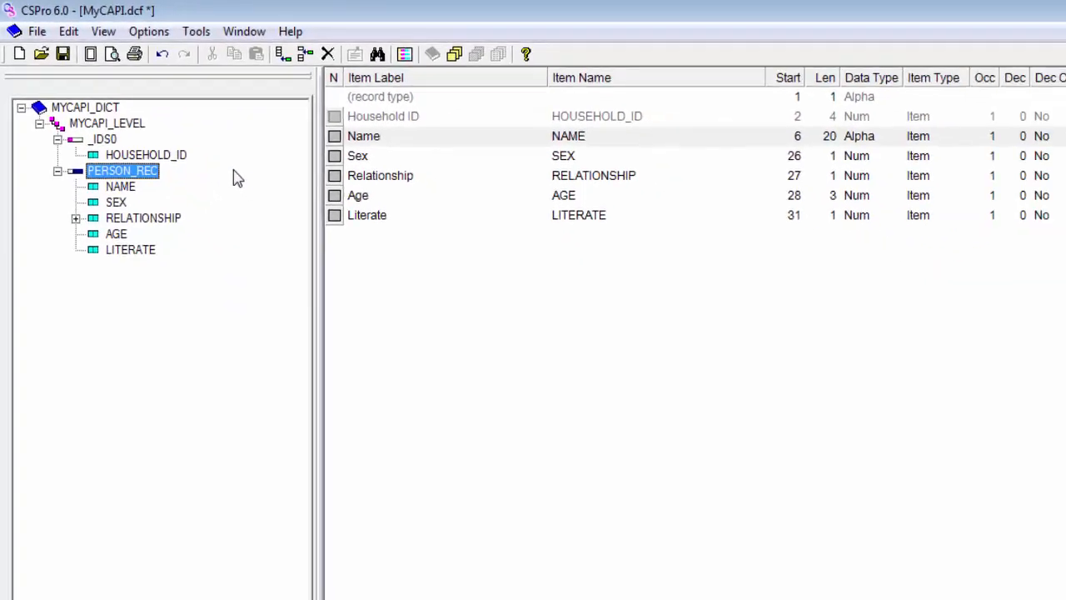
{"action": "left_click", "coordinate": [333, 81]}
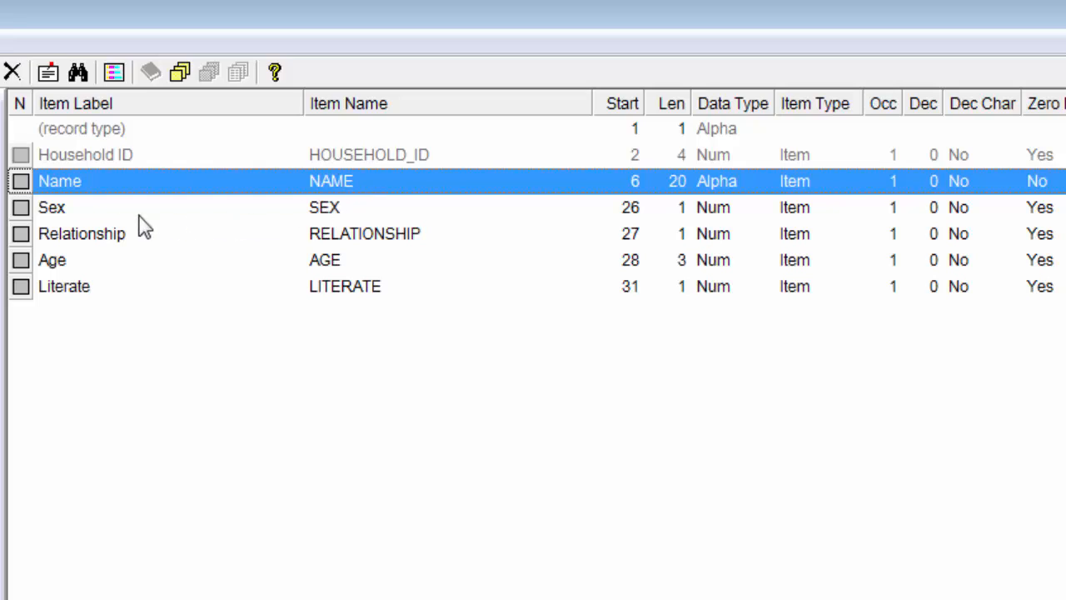
{"action": "left_click", "coordinate": [83, 220]}
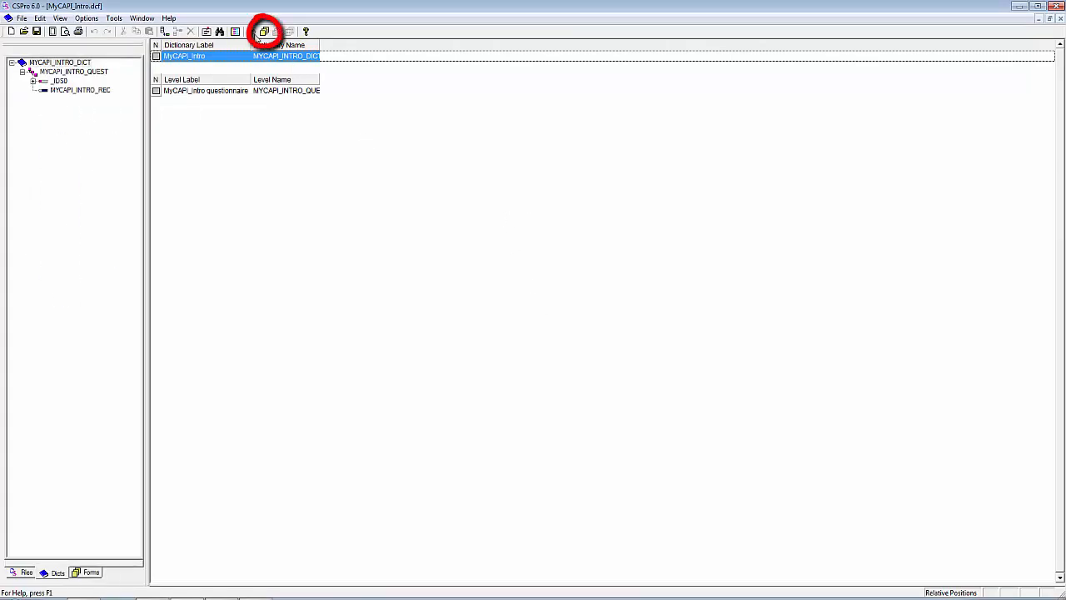
Step: Generate the forms from the dictionary, using labels with text left, no roster, subitems and extended controls
{"action": "left_click", "coordinate": [265, 32]}
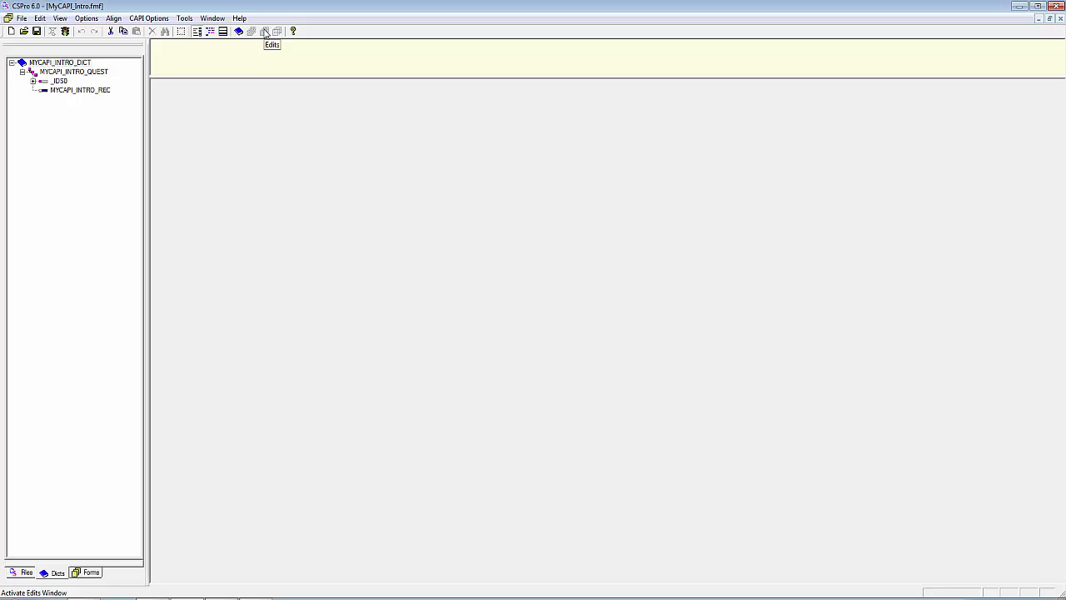
{"action": "left_click", "coordinate": [39, 20]}
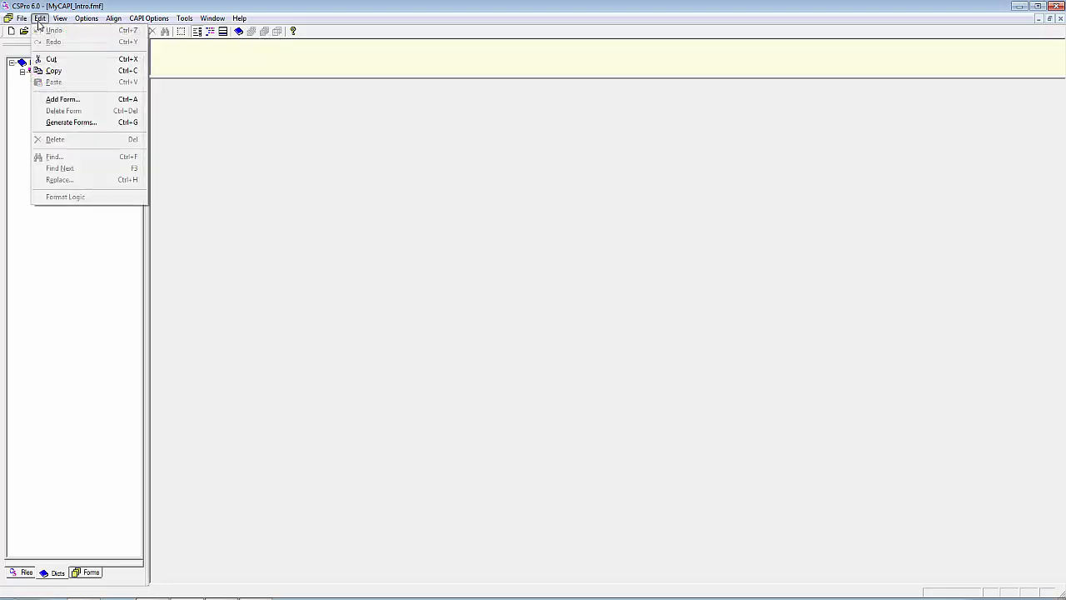
{"action": "left_click", "coordinate": [82, 123]}
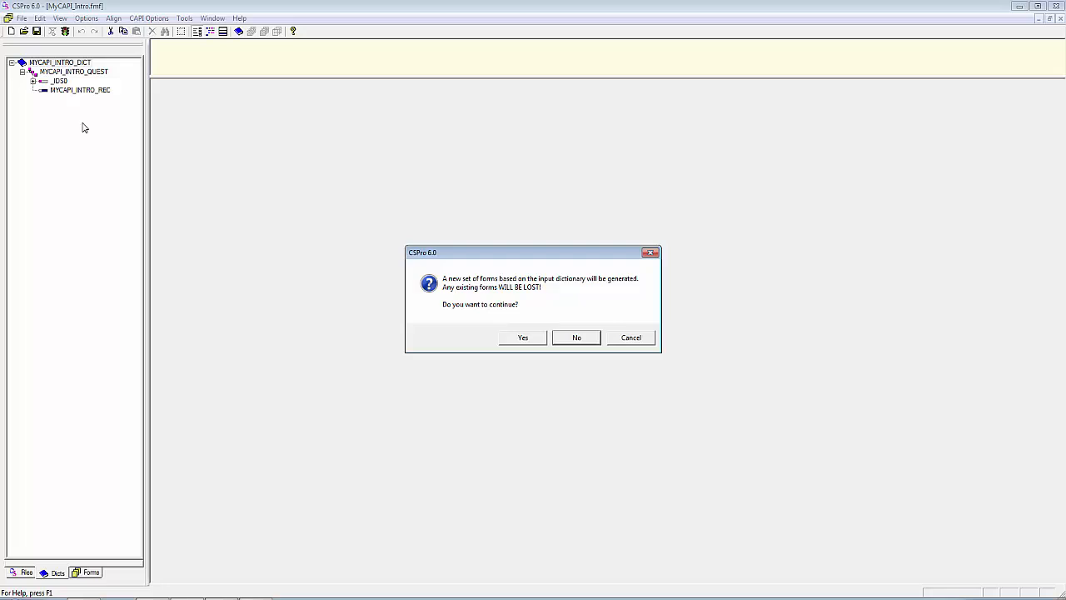
{"action": "left_click", "coordinate": [525, 337]}
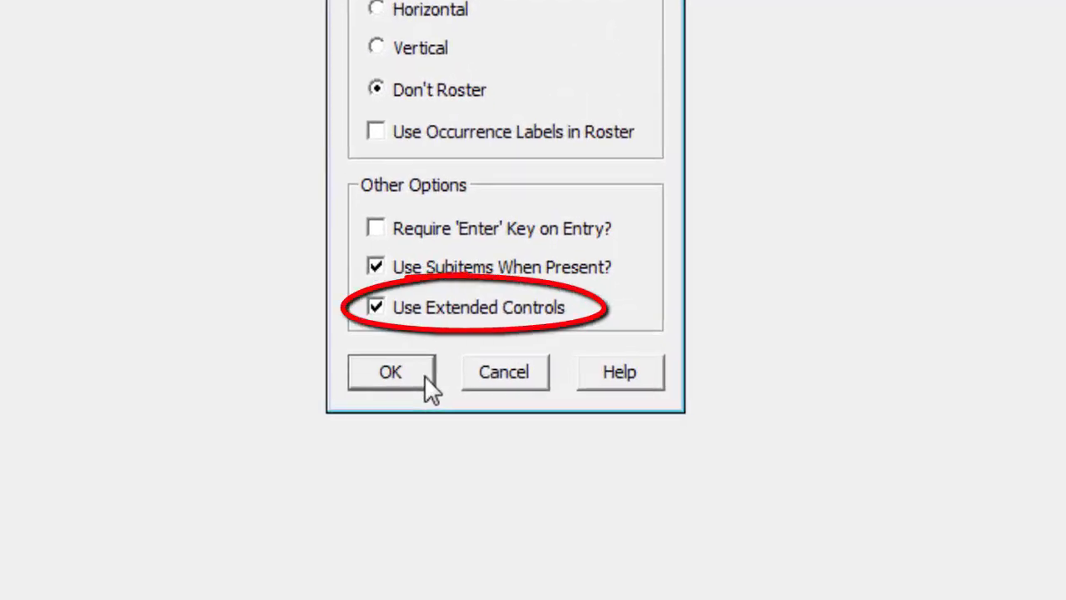
{"action": "left_click", "coordinate": [424, 375]}
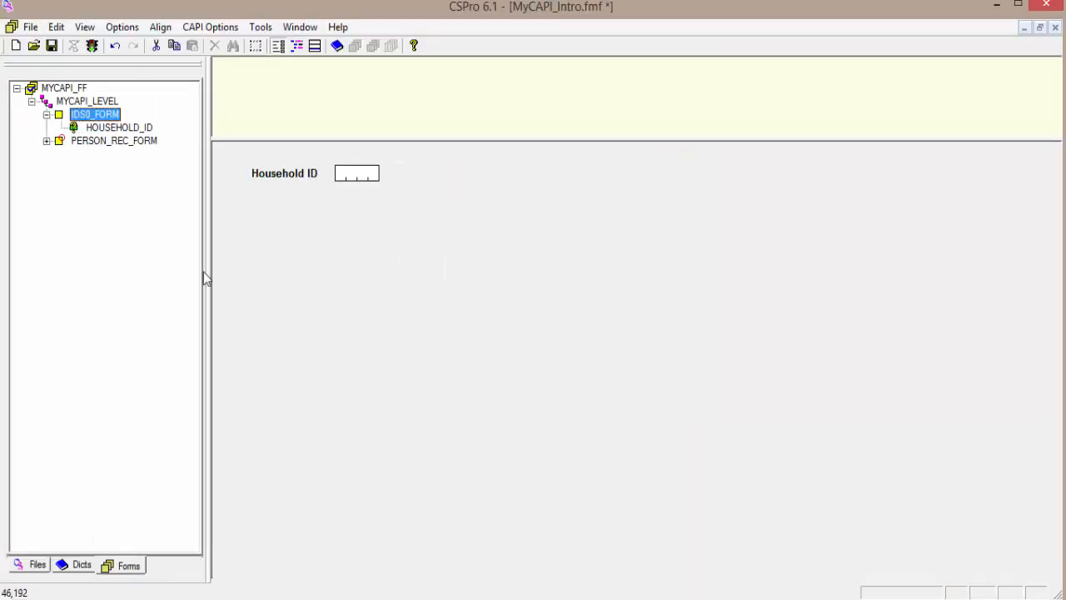
Step: Check the PERSON_REC_FORM layout and open the CAPI question text of the HOUSEHOLD_ID field
{"action": "left_click", "coordinate": [117, 144]}
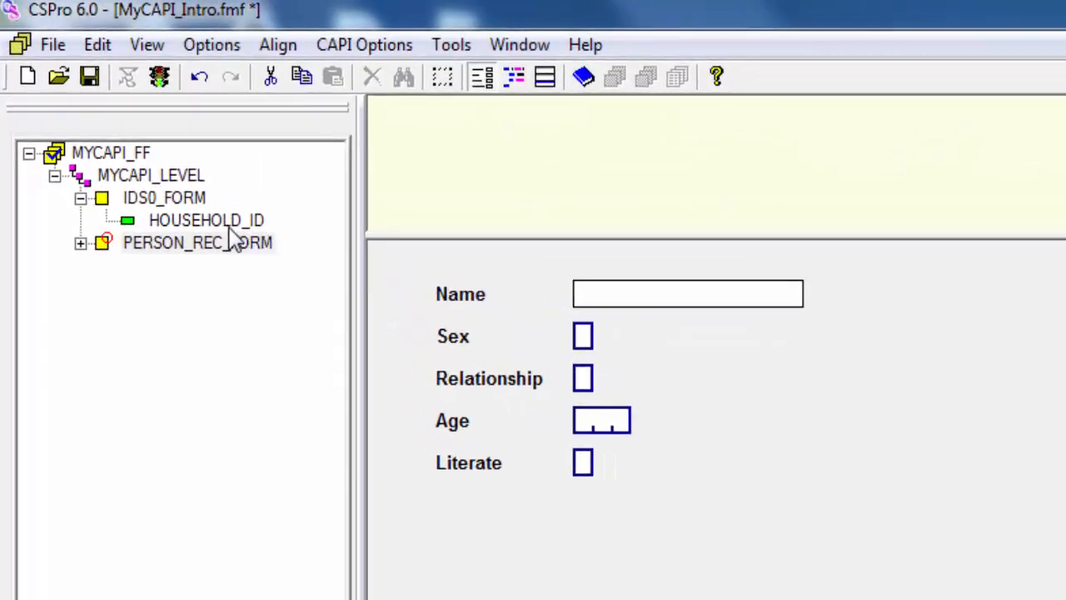
{"action": "left_click", "coordinate": [233, 229]}
{"action": "right_click", "coordinate": [230, 227]}
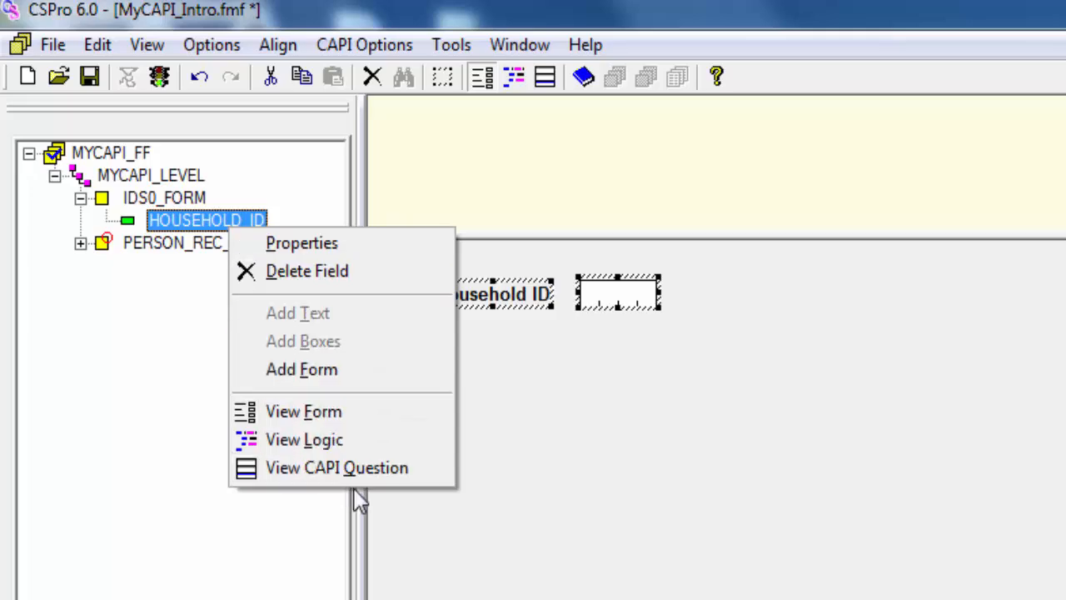
{"action": "left_click", "coordinate": [395, 471]}
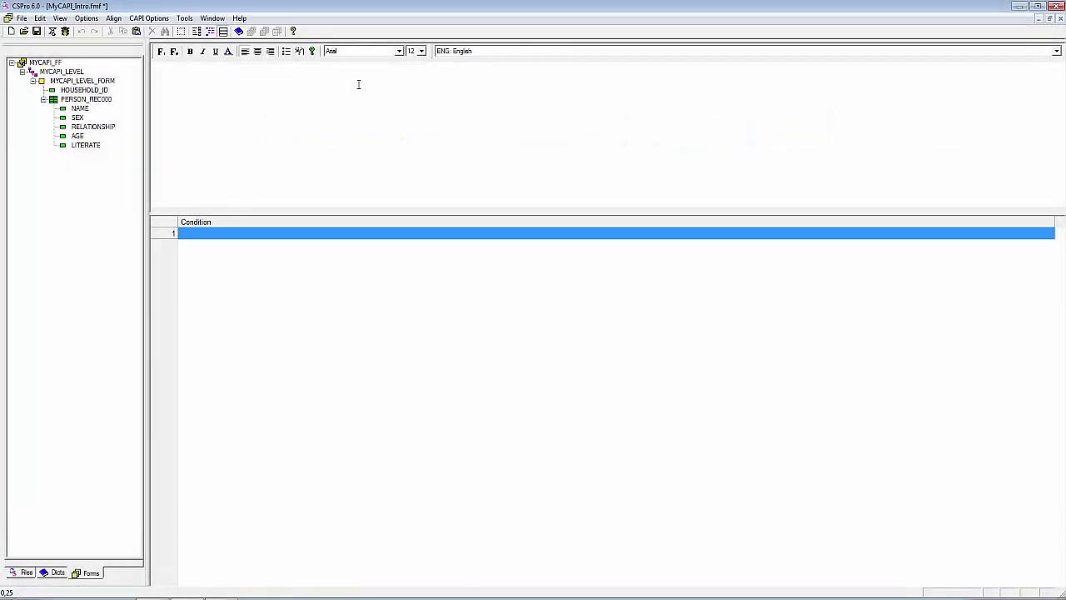
Step: Write the question text "Instruction to the Enumerator. Enter the household ID" for the household ID field
{"action": "type", "text": "Instruction to the Enumerator. Enter"}
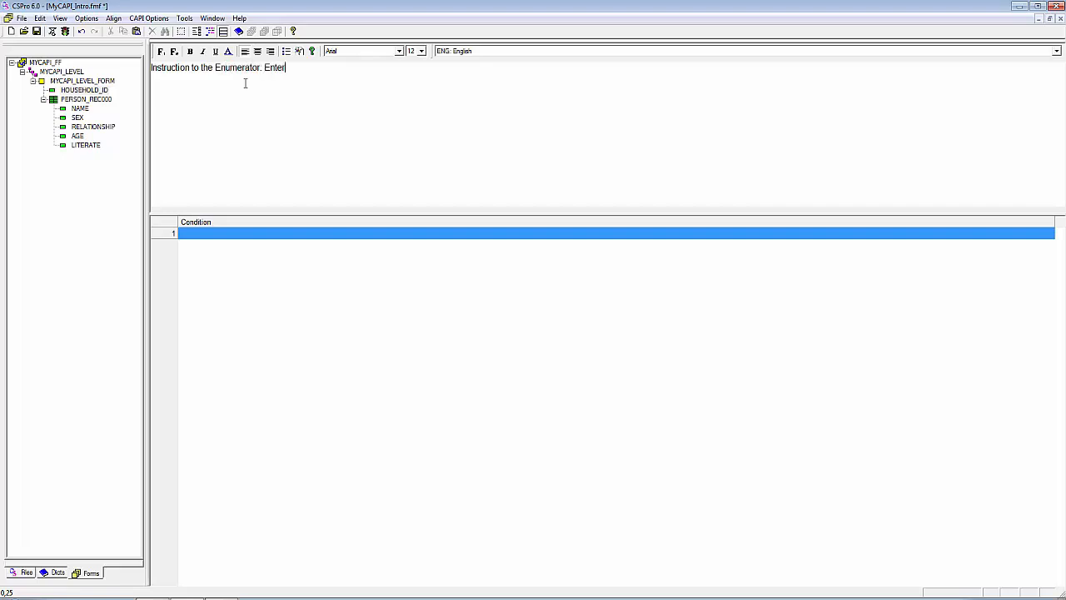
{"action": "type", "text": " the household ID"}
Step: Italicize the whole question text and collapse the PERSON_REC000 group in the form tree
{"action": "key", "text": "ctrl+a"}
{"action": "left_click", "coordinate": [203, 51]}
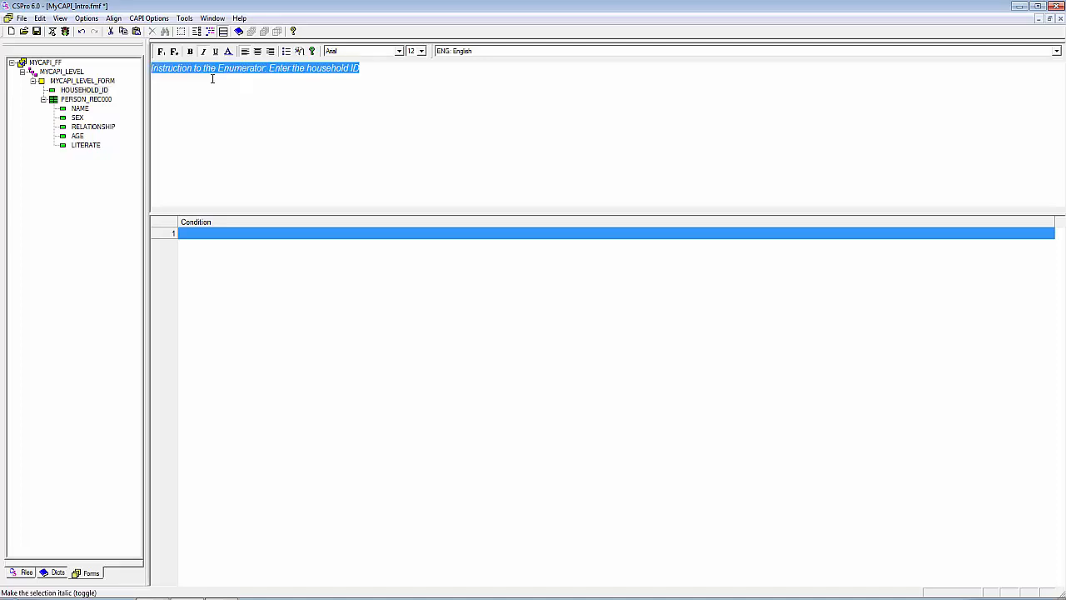
{"action": "left_click", "coordinate": [43, 99]}
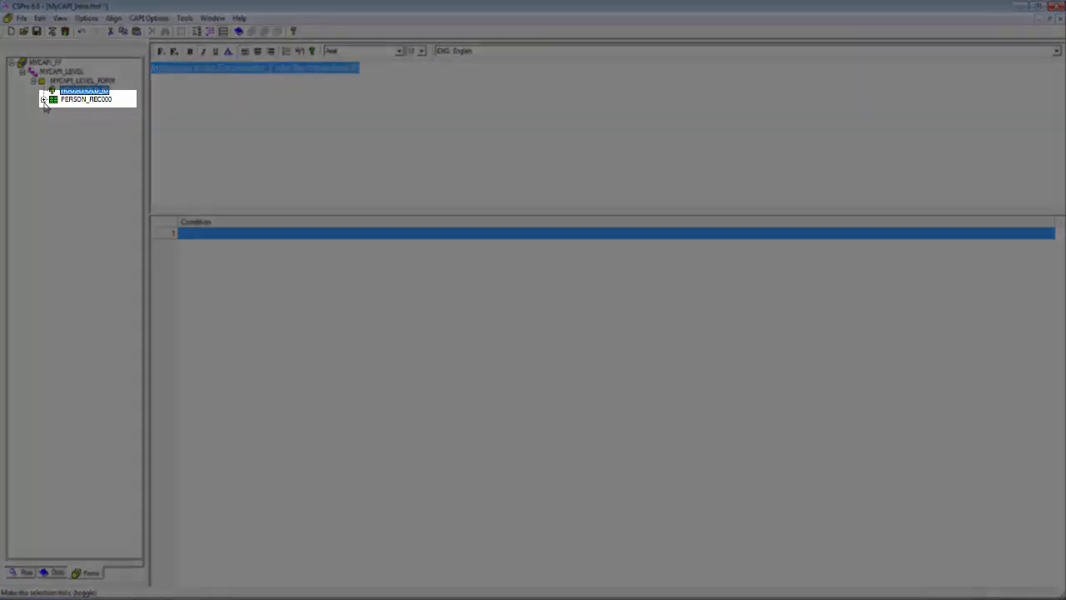
{"action": "left_click", "coordinate": [43, 100]}
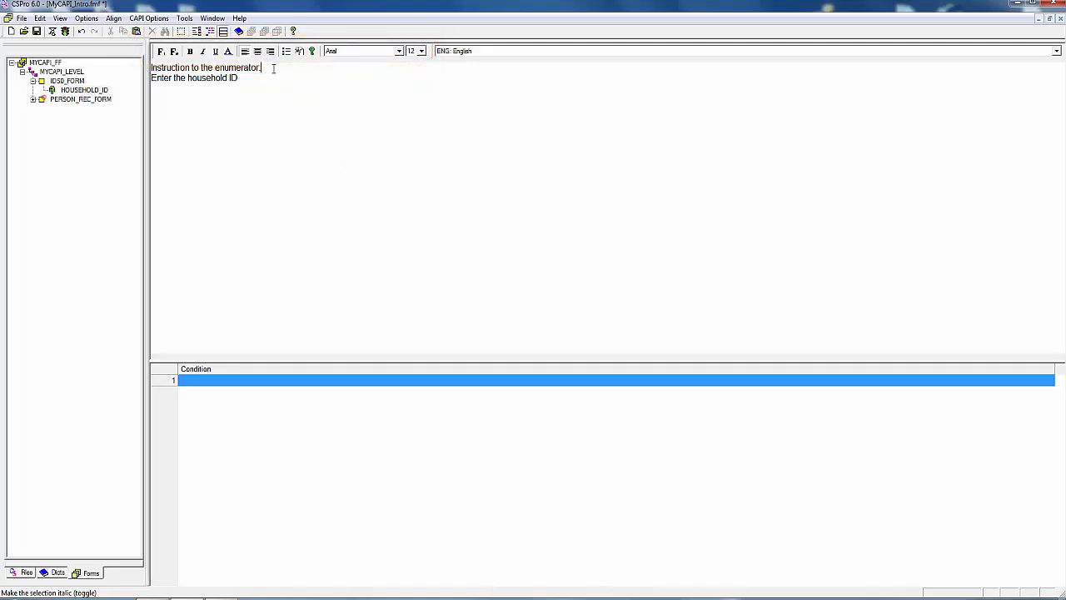
Step: Italicize only the line "Instruction to the enumerator" in the two-line question text
{"action": "left_click_drag", "start_coordinate": [269, 67], "coordinate": [142, 67]}
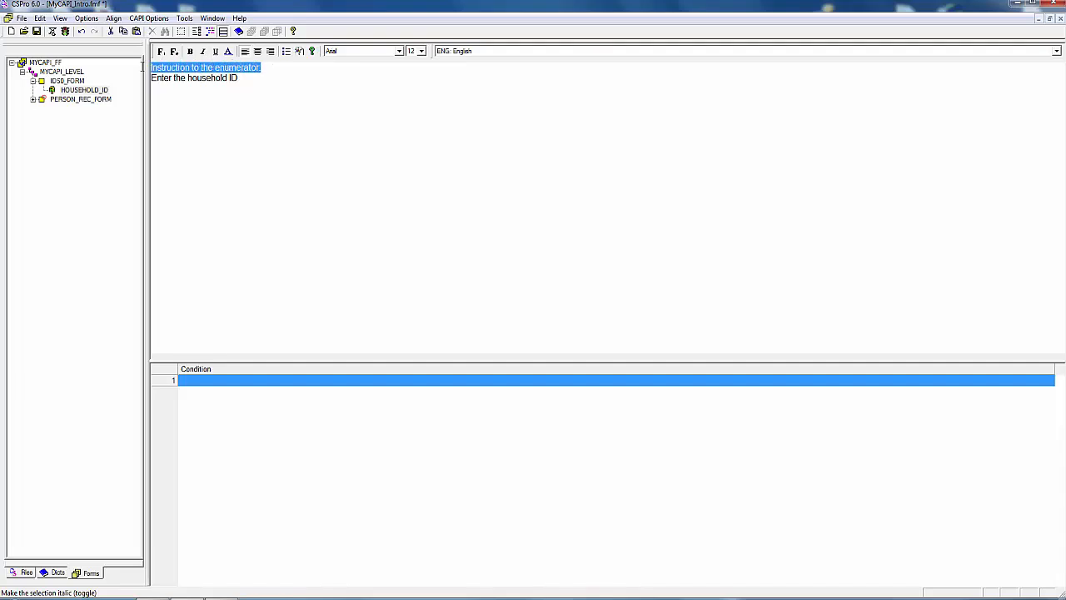
{"action": "left_click", "coordinate": [203, 52]}
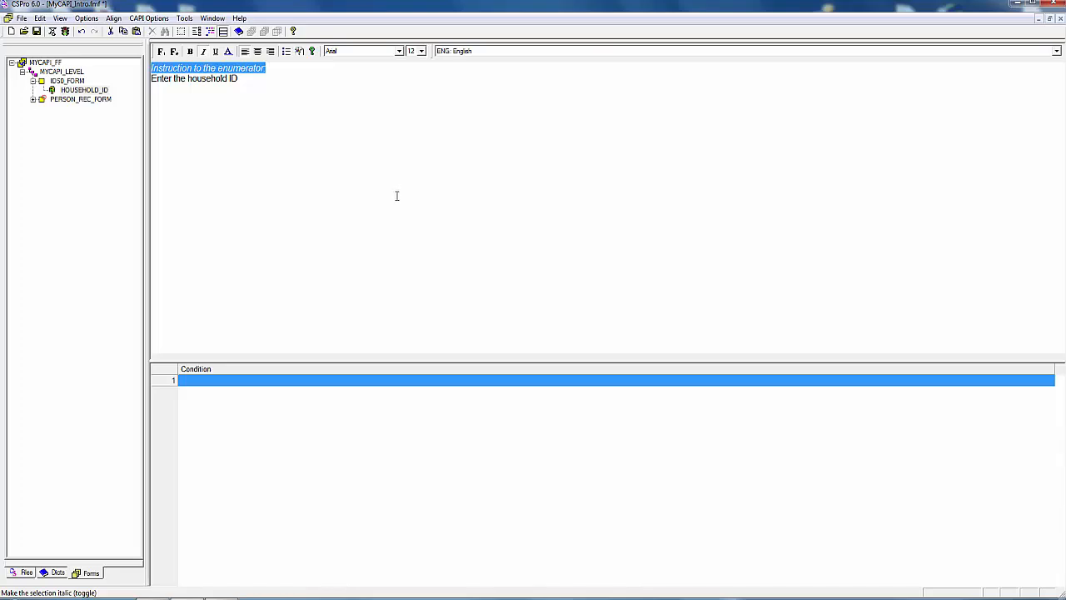
{"action": "left_click", "coordinate": [360, 167]}
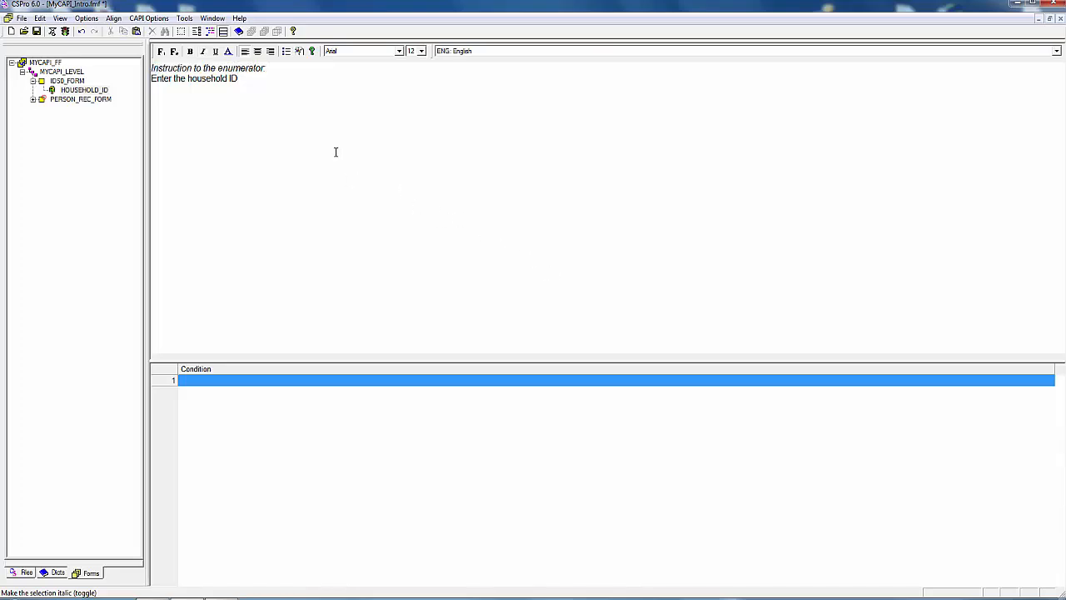
Step: Color the words "household ID" red and make them bold in the question text
{"action": "left_click_drag", "start_coordinate": [238, 79], "coordinate": [188, 78]}
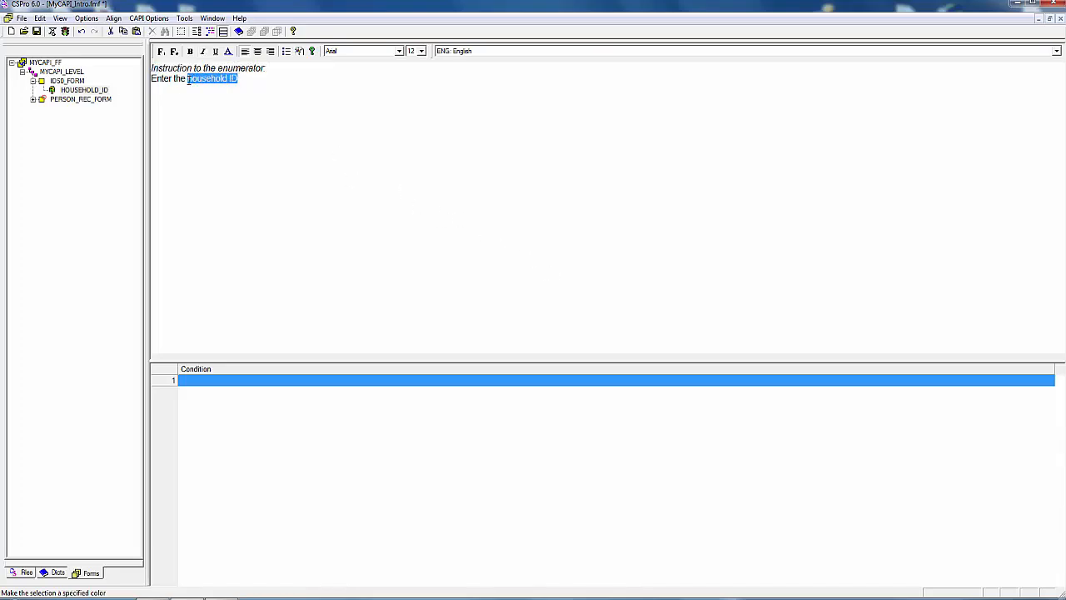
{"action": "left_click", "coordinate": [228, 51]}
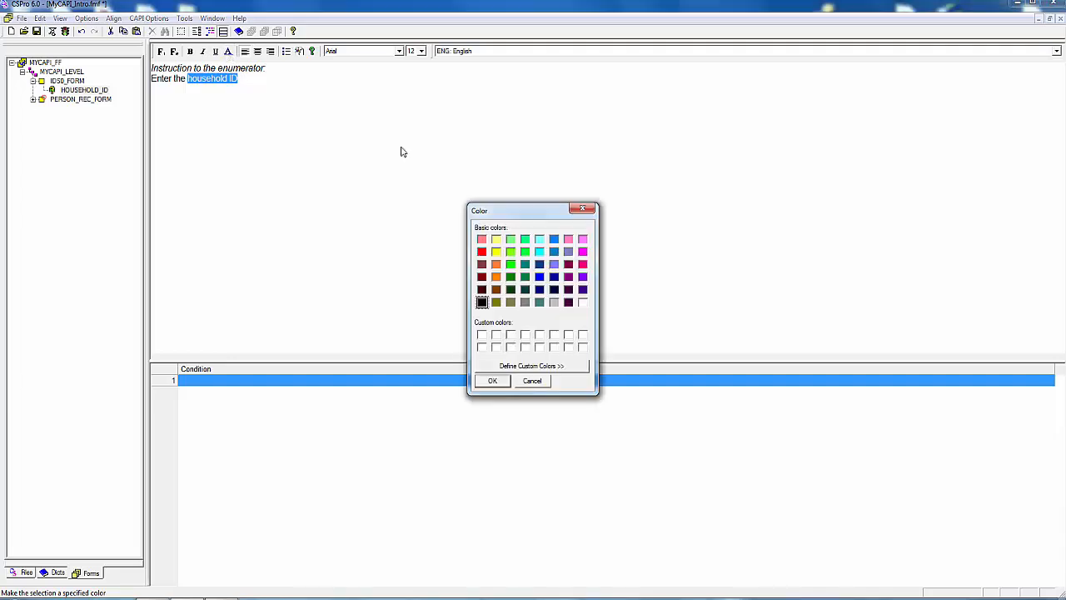
{"action": "left_click", "coordinate": [482, 252]}
{"action": "left_click", "coordinate": [493, 381]}
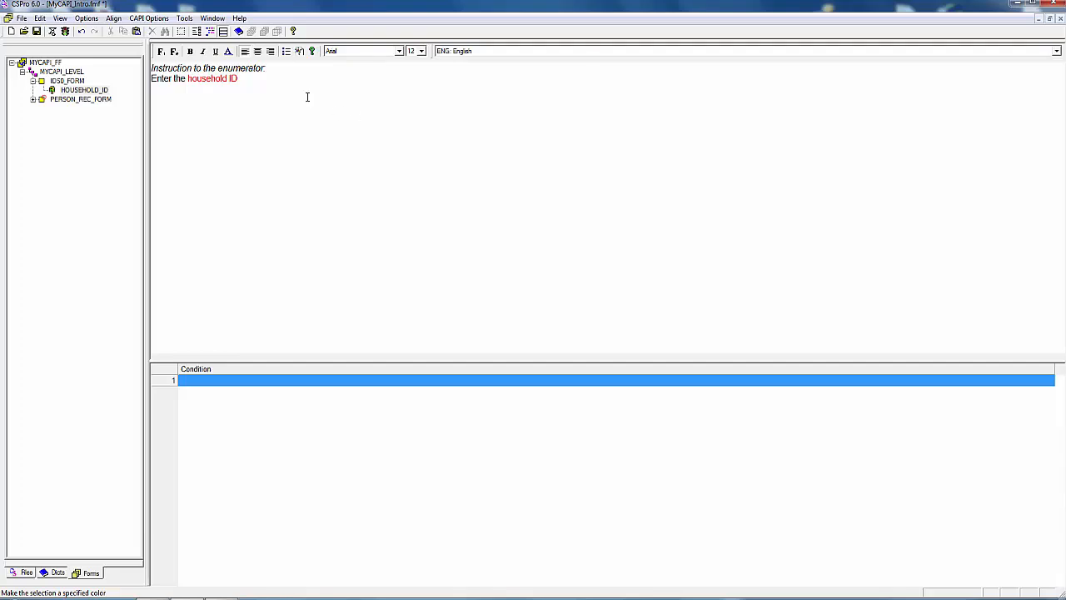
{"action": "left_click_drag", "start_coordinate": [244, 79], "coordinate": [187, 79]}
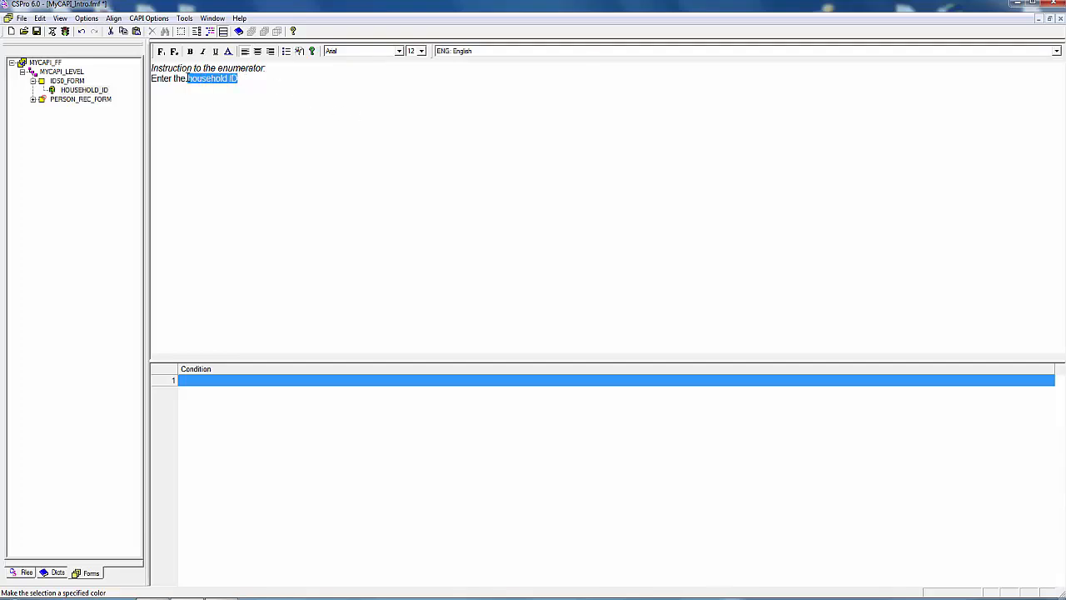
{"action": "left_click", "coordinate": [190, 52]}
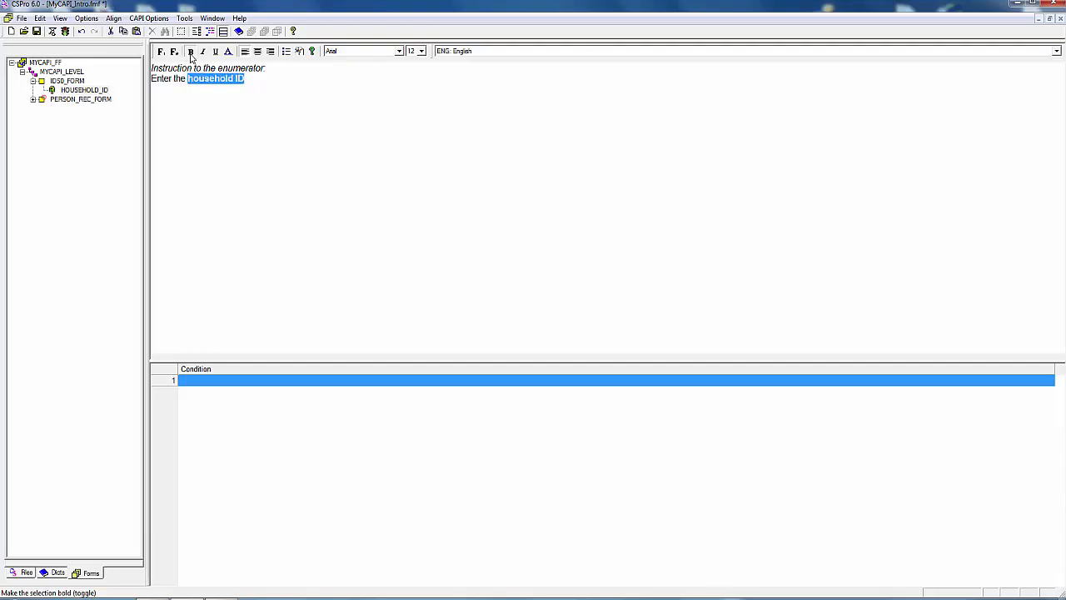
{"action": "left_click", "coordinate": [351, 188]}
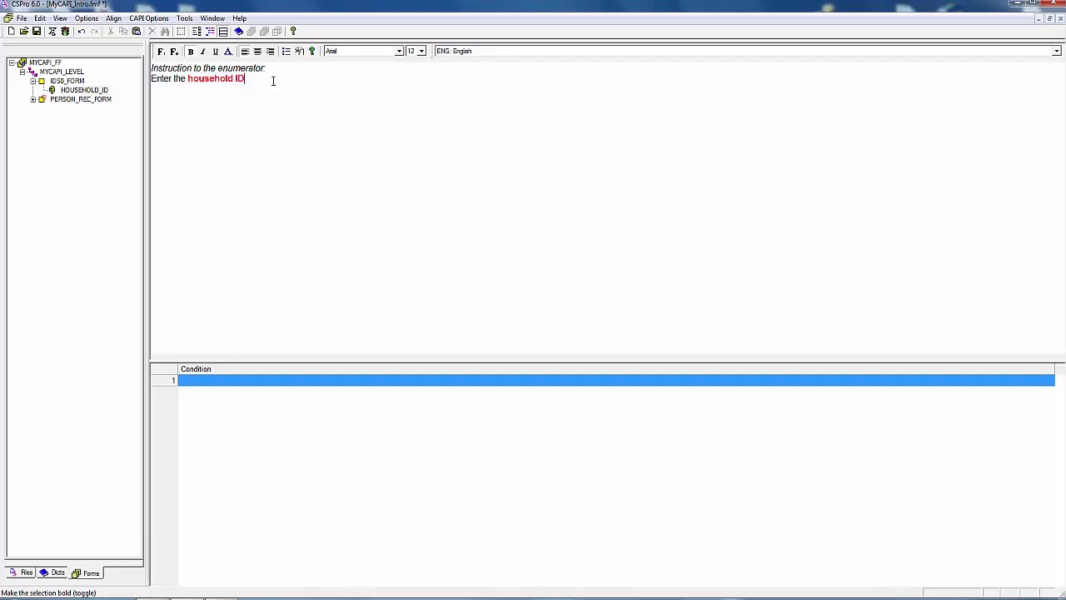
Step: Enlarge the line "Enter the household ID" in the question text to font size 20
{"action": "left_click_drag", "start_coordinate": [272, 81], "coordinate": [147, 79]}
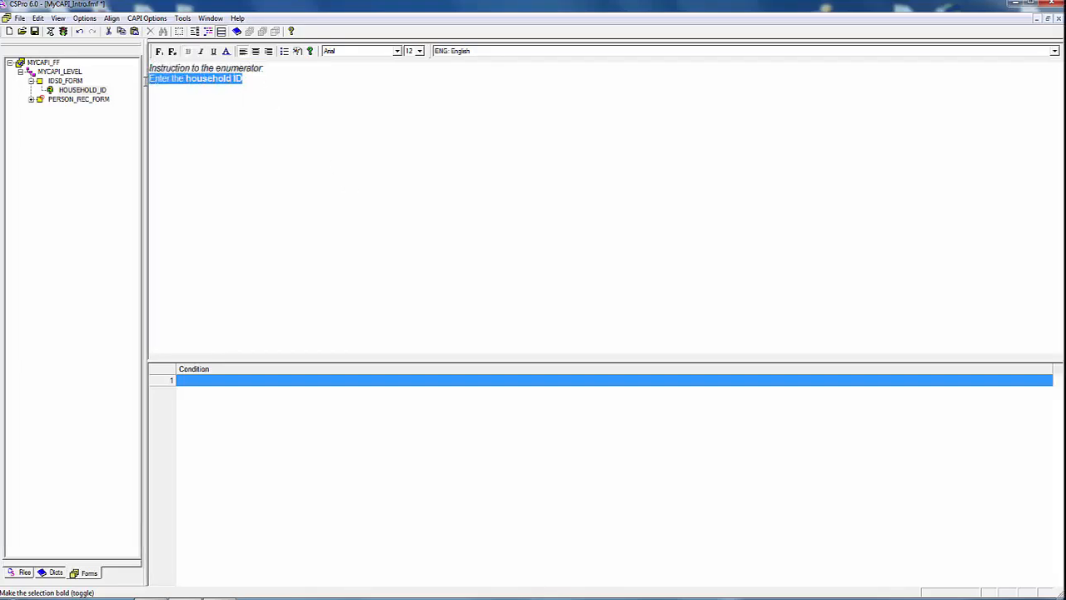
{"action": "left_click", "coordinate": [419, 51]}
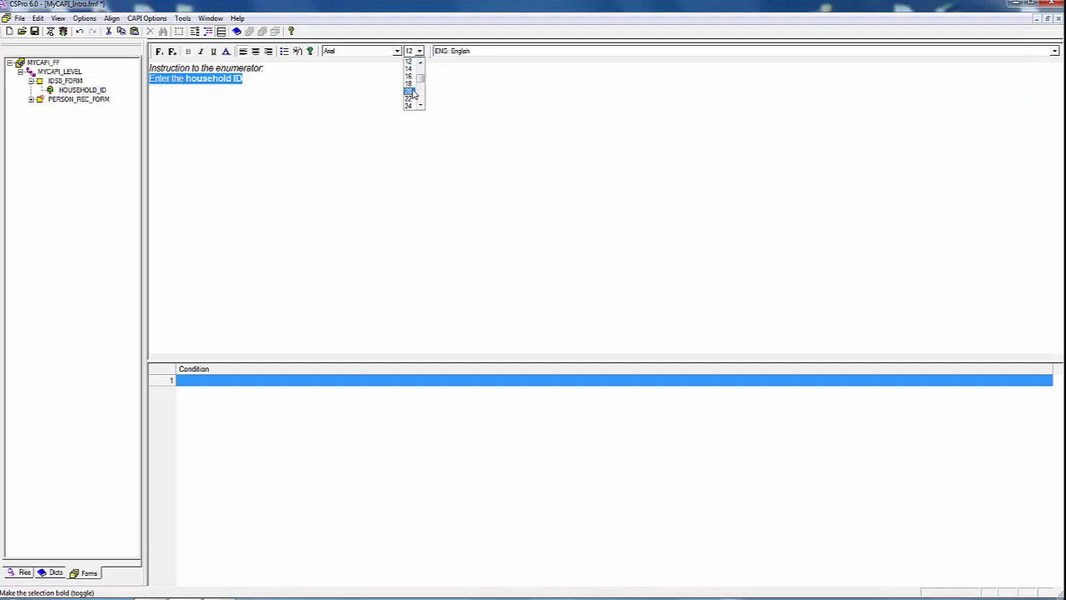
{"action": "left_click", "coordinate": [413, 91]}
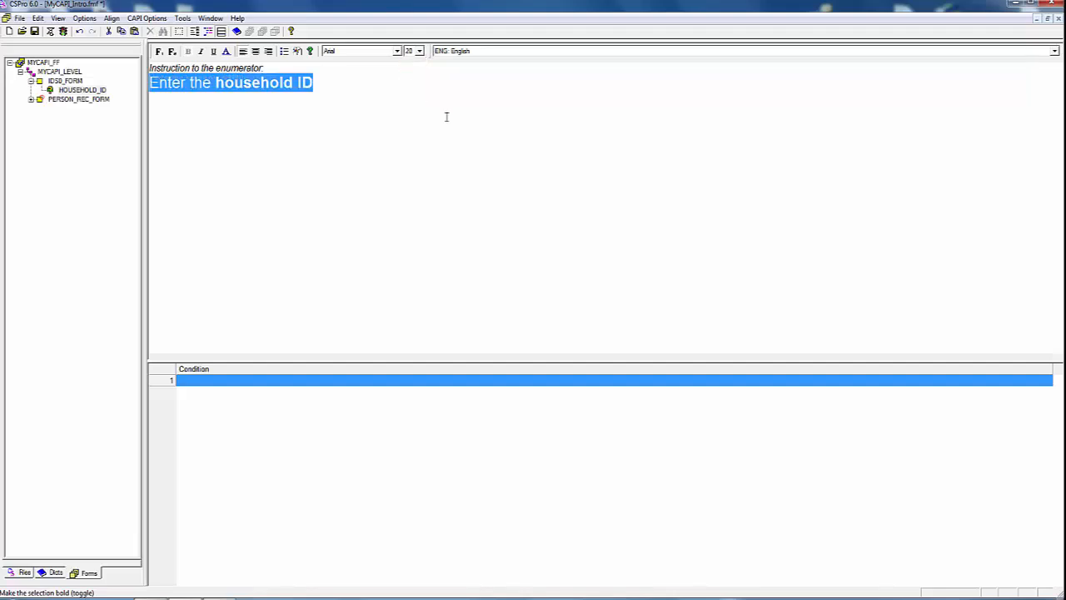
{"action": "left_click", "coordinate": [499, 168]}
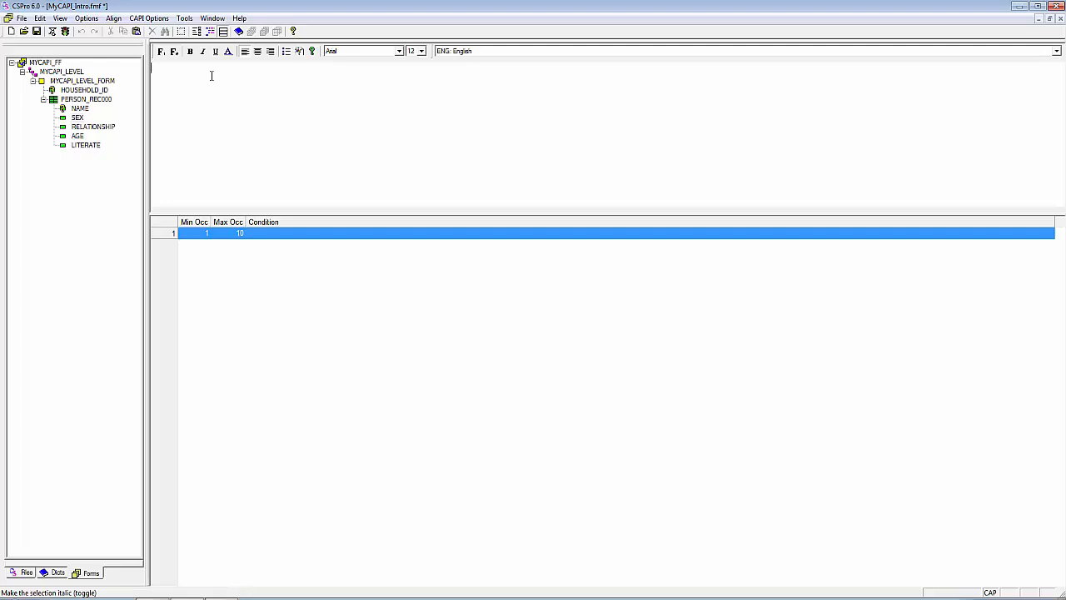
Step: Write the question text "Is ... male or female?" for the SEX field
{"action": "type", "text": "Is ... male or female?"}
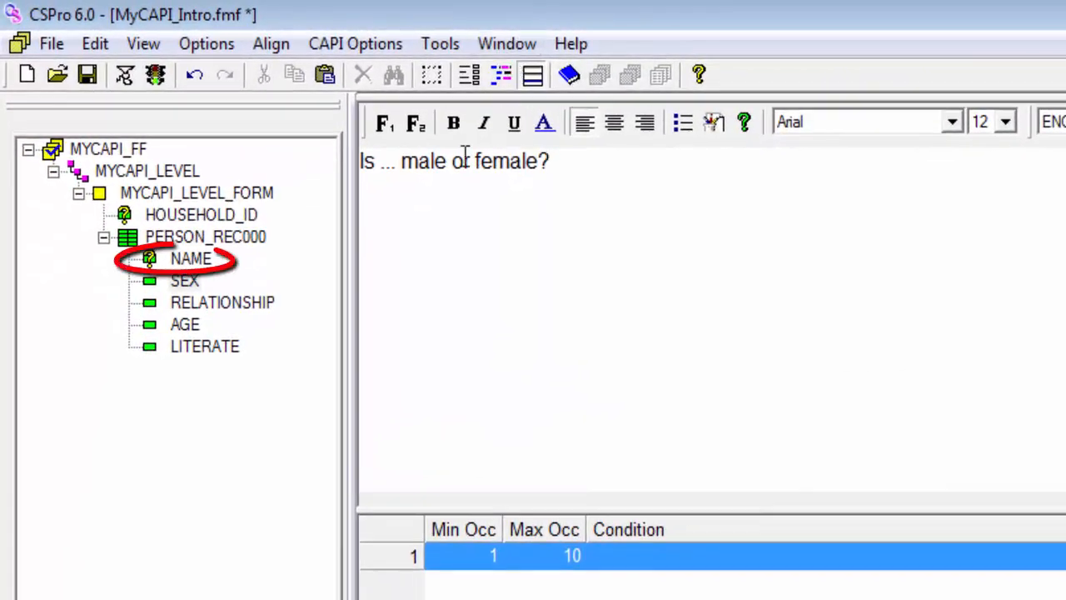
Step: Replace the "..." in the SEX question text with the fill "%NAME%"
{"action": "double_click", "coordinate": [383, 163]}
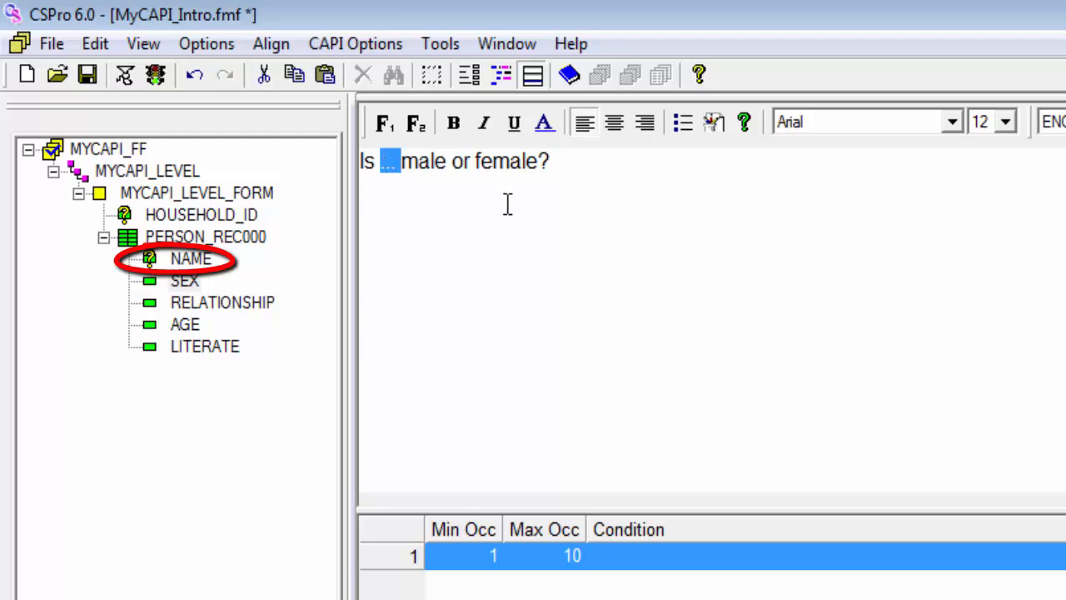
{"action": "type", "text": "%"}
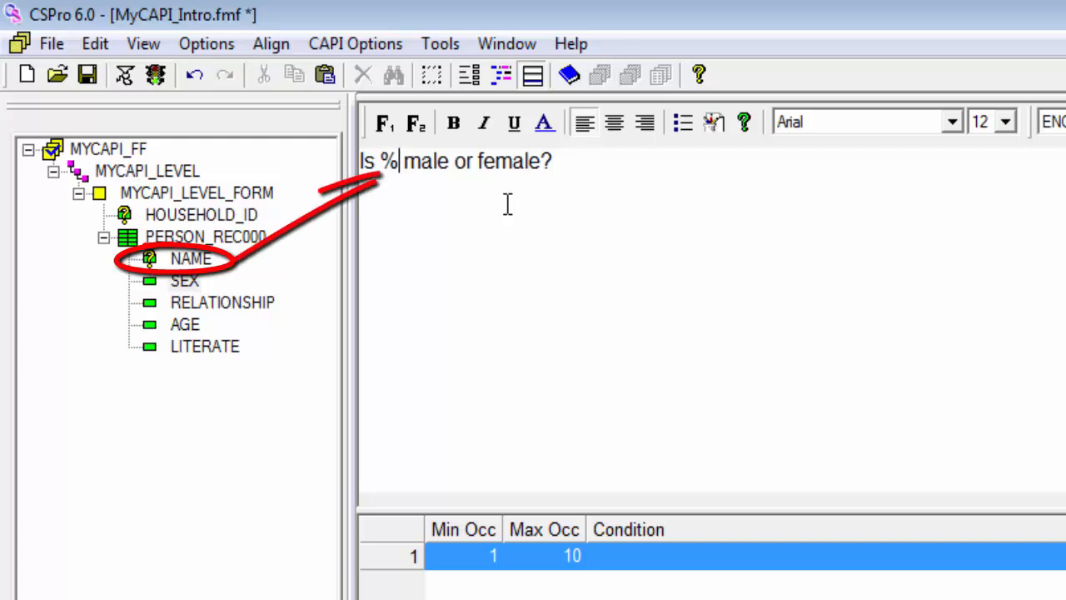
{"action": "type", "text": "NAME"}
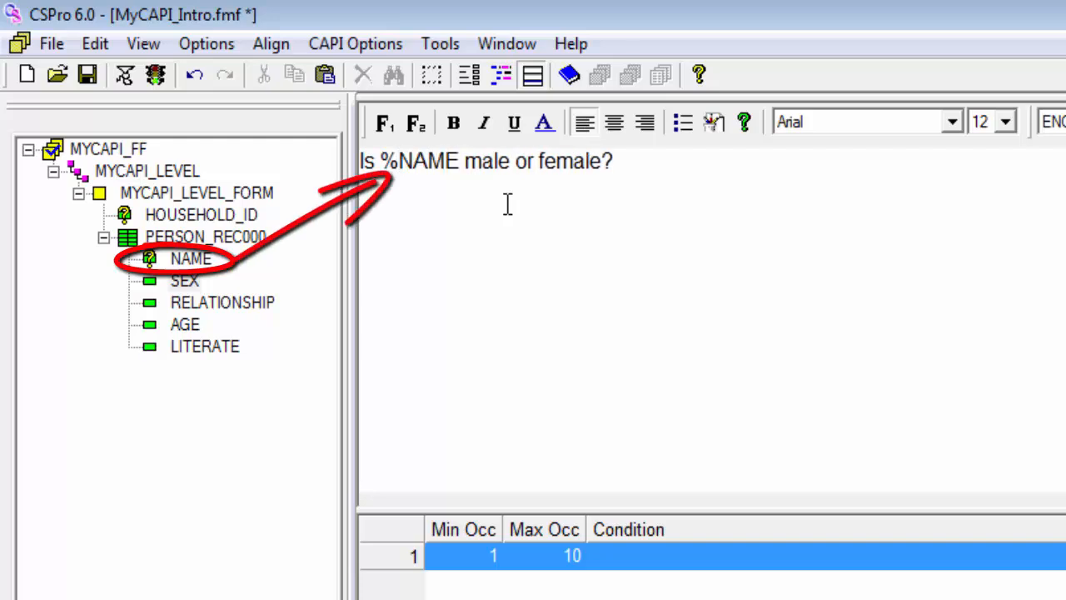
{"action": "type", "text": "%"}
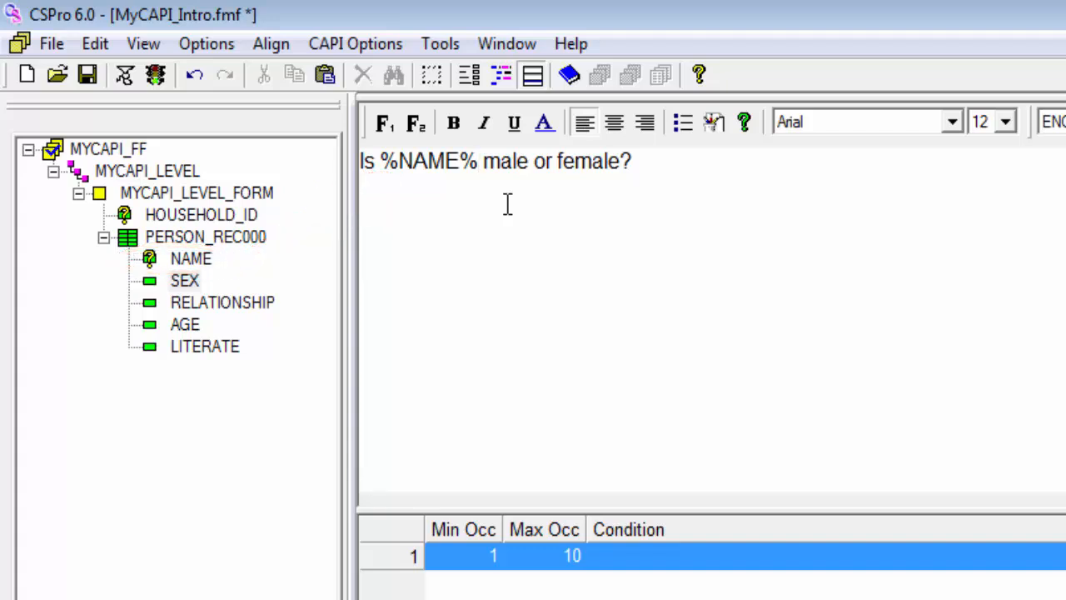
Step: Color the %NAME% fill in the SEX question text red and make it bold
{"action": "left_click", "coordinate": [388, 160]}
{"action": "left_click_drag", "start_coordinate": [388, 160], "coordinate": [477, 150]}
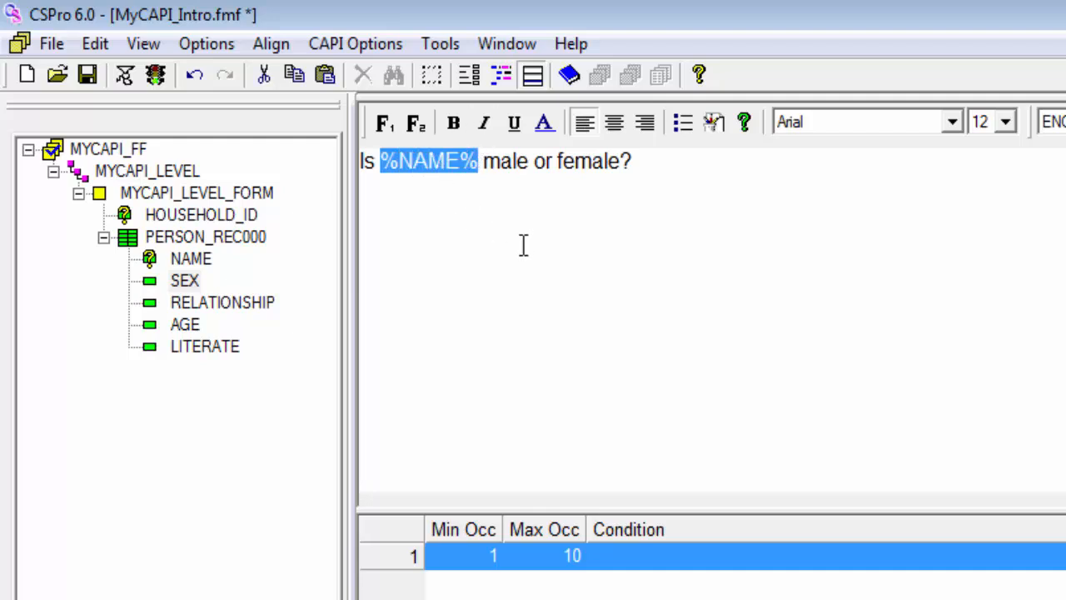
{"action": "left_click", "coordinate": [543, 124]}
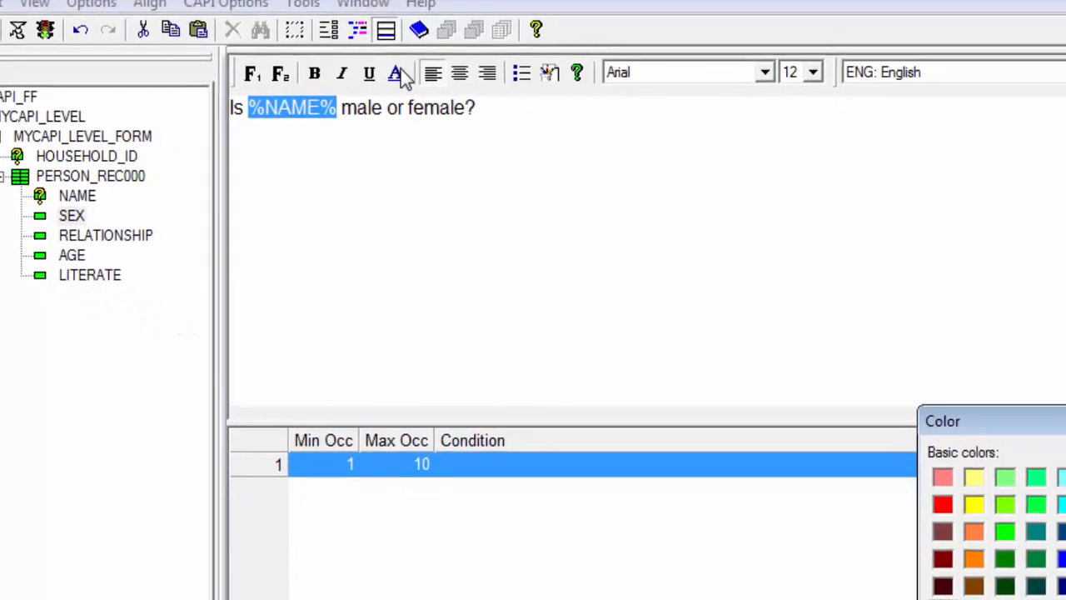
{"action": "left_click", "coordinate": [839, 455]}
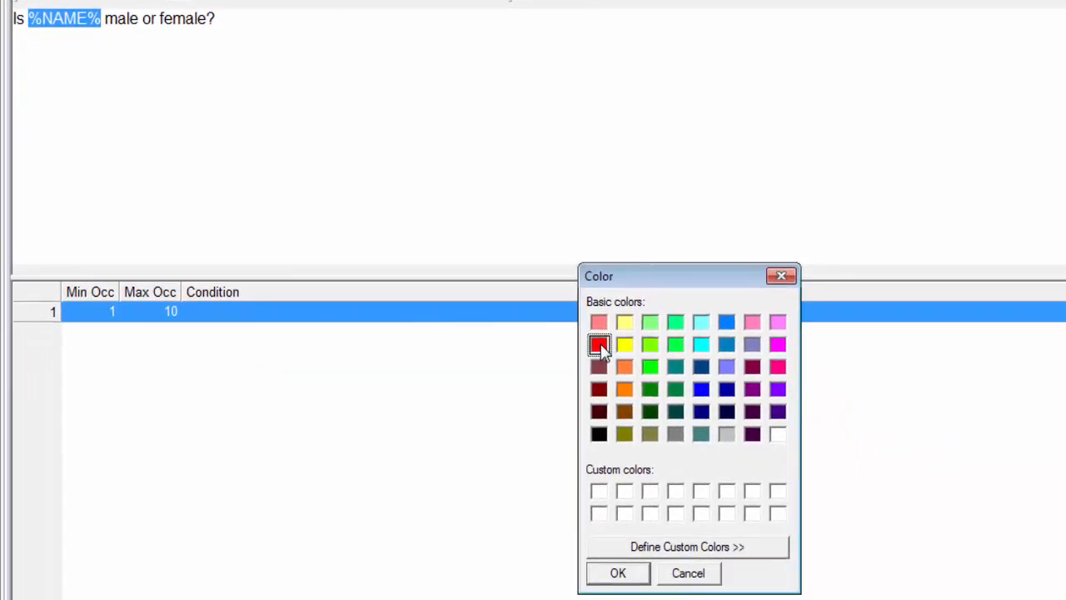
{"action": "left_click", "coordinate": [614, 576]}
{"action": "left_click", "coordinate": [28, 18]}
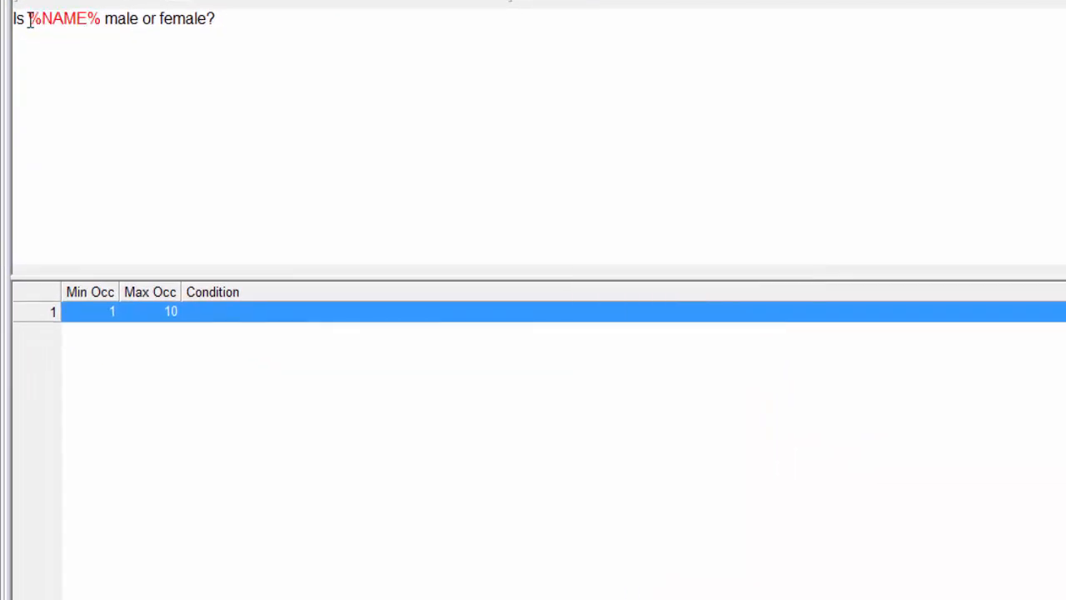
{"action": "left_click_drag", "start_coordinate": [39, 18], "coordinate": [100, 18]}
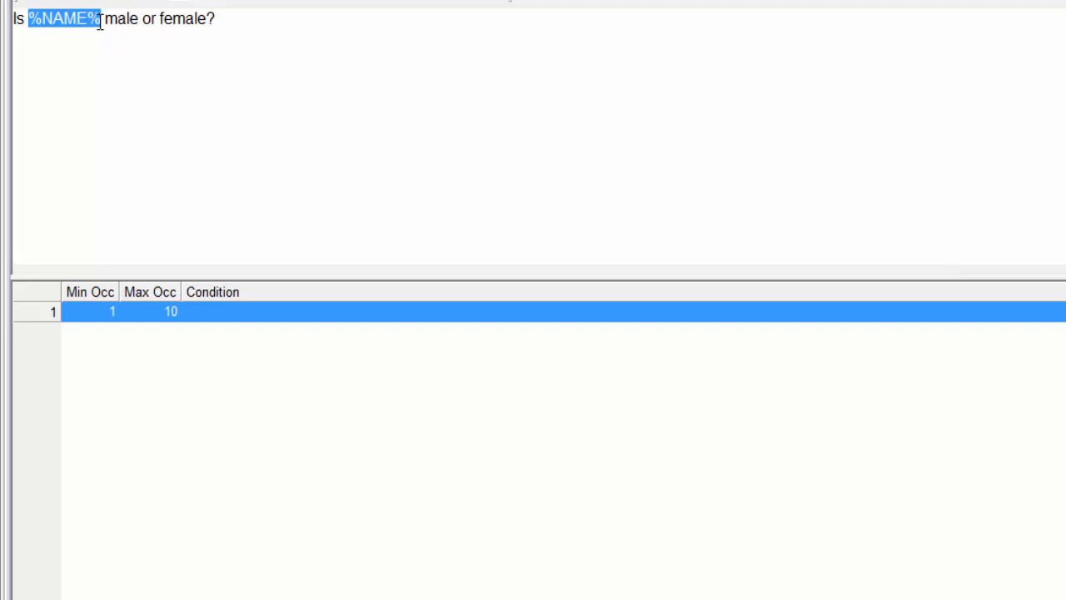
{"action": "key", "text": "ctrl+b"}
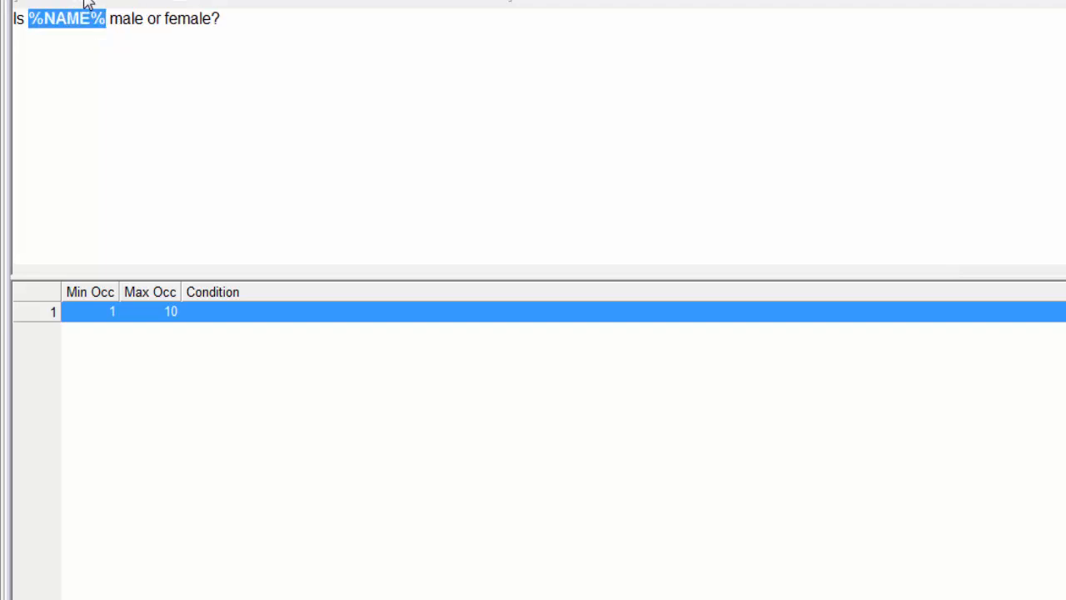
{"action": "left_click", "coordinate": [349, 111]}
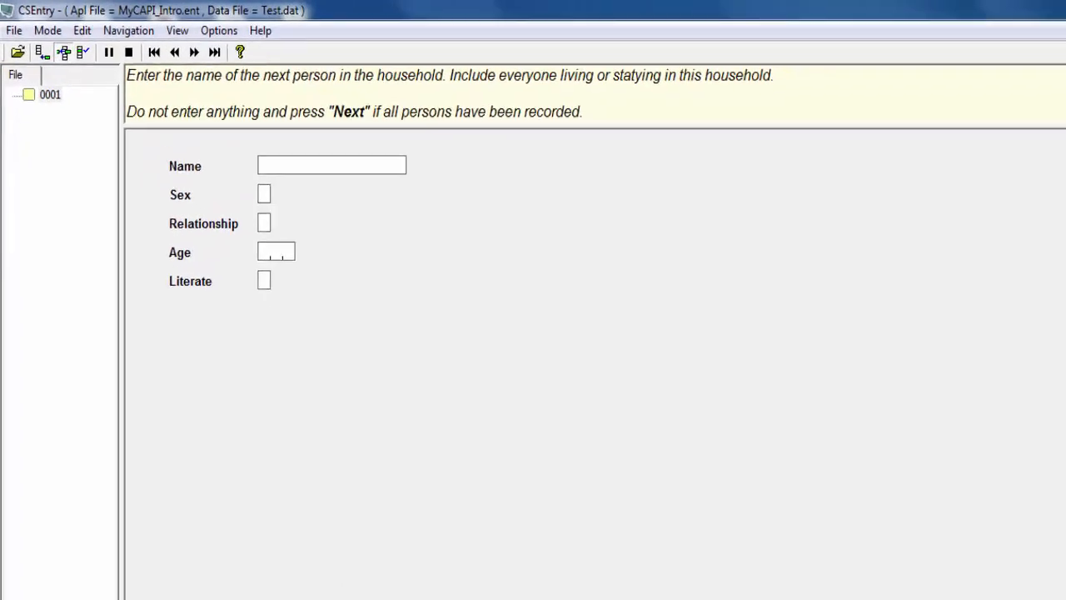
Step: In the CSEntry test case, enter a full name for the household member and advance to the Sex field
{"action": "type", "text": "Jo"}
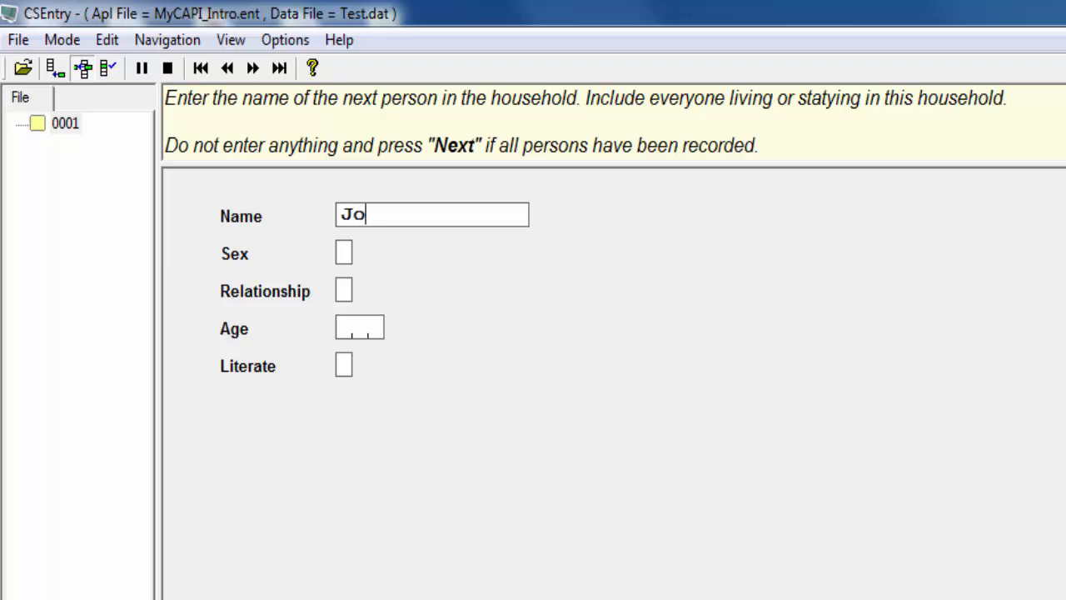
{"action": "type", "text": "hn Doe"}
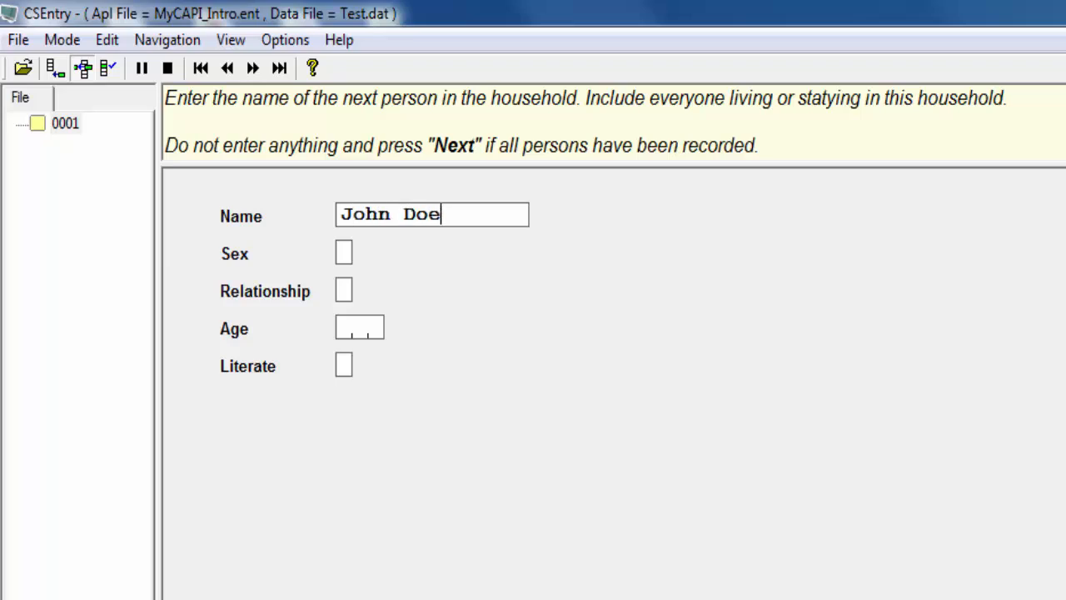
{"action": "key", "text": "Return"}
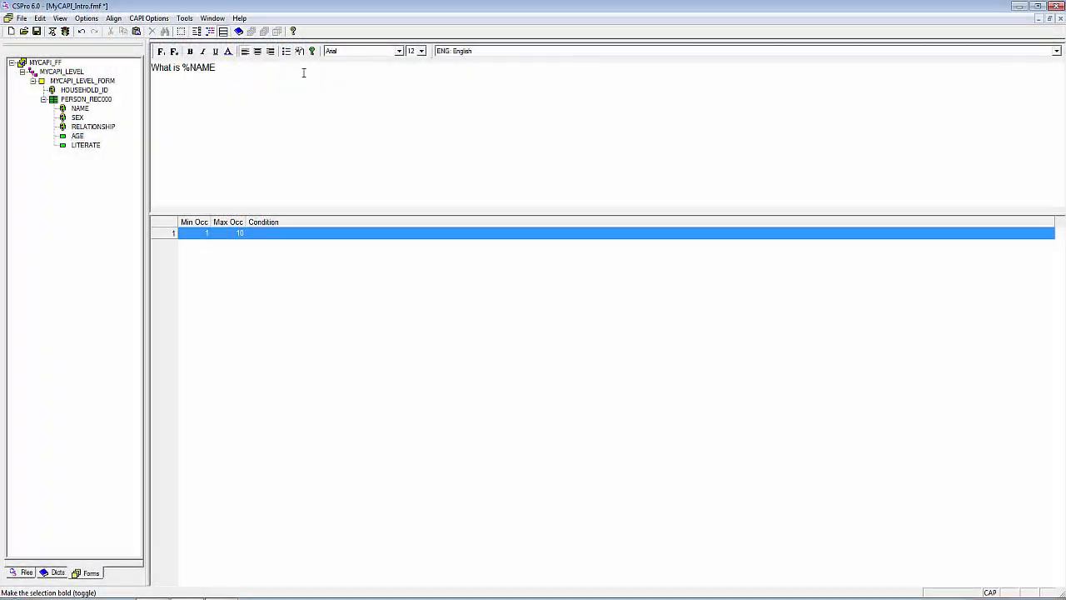
Step: Complete the AGE question as "What is %NAME%'s age?" and write "Can %NAME% read and write in any language?" for LITERATE
{"action": "type", "text": "%'s age?"}
{"action": "left_click", "coordinate": [85, 145]}
{"action": "left_click", "coordinate": [186, 68]}
{"action": "type", "text": "Can %NAME% read and write in any language?"}
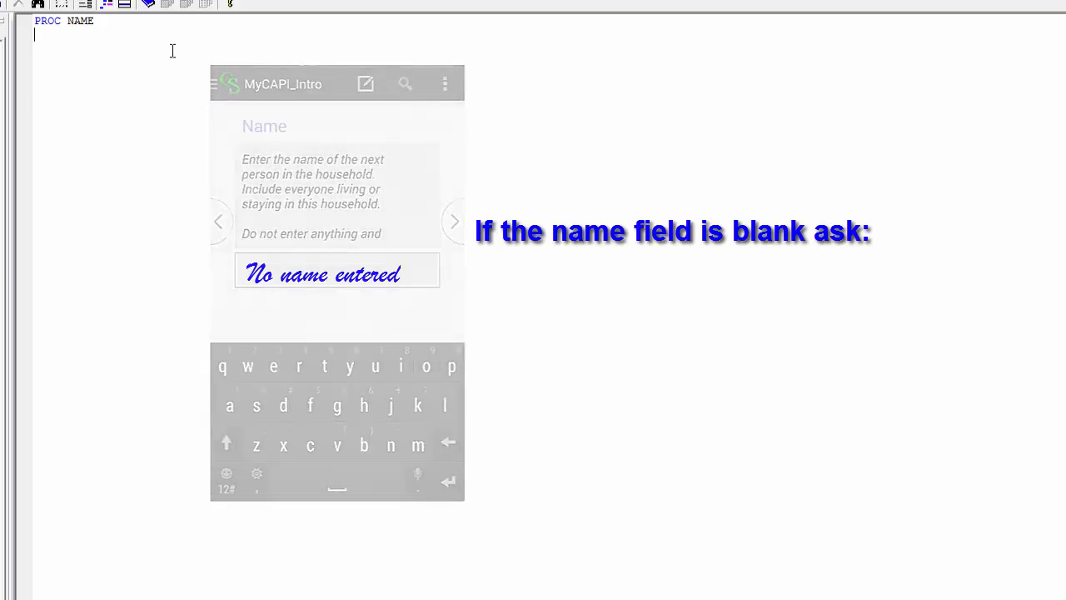
Step: In PROC NAME, start an if NAME = "" block with numeric selection = accept("Are you finished entering household members?",
{"action": "key", "text": "Return"}
{"action": "key", "text": "Tab"}
{"action": "type", "text": "if NAME = \"\" then"}
{"action": "key", "text": "Return"}
{"action": "key", "text": "Return"}
Step: Add the accept options "Continue Entering Household Roster" and "End Household Roster" and close the function call
{"action": "key", "text": "Tab"}
{"action": "type", "text": "numeric selection = accept(\"Are you finished entering household members?\","}
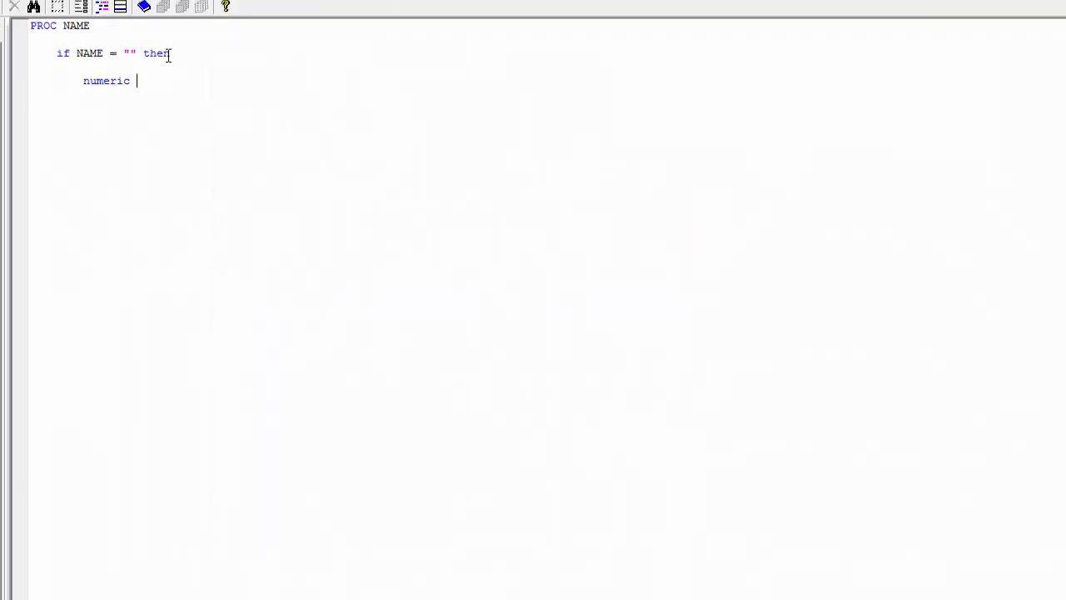
{"action": "key", "text": "Return"}
{"action": "key", "text": "Tab"}
{"action": "key", "text": "Tab"}
{"action": "key", "text": "Tab"}
{"action": "key", "text": "Tab"}
{"action": "key", "text": "Tab"}
{"action": "key", "text": "Tab"}
{"action": "type", "text": "\"Continue Entering Household Roster\";"}
{"action": "key", "text": "Return"}
{"action": "type", "text": "\"End Household Roster\");"}
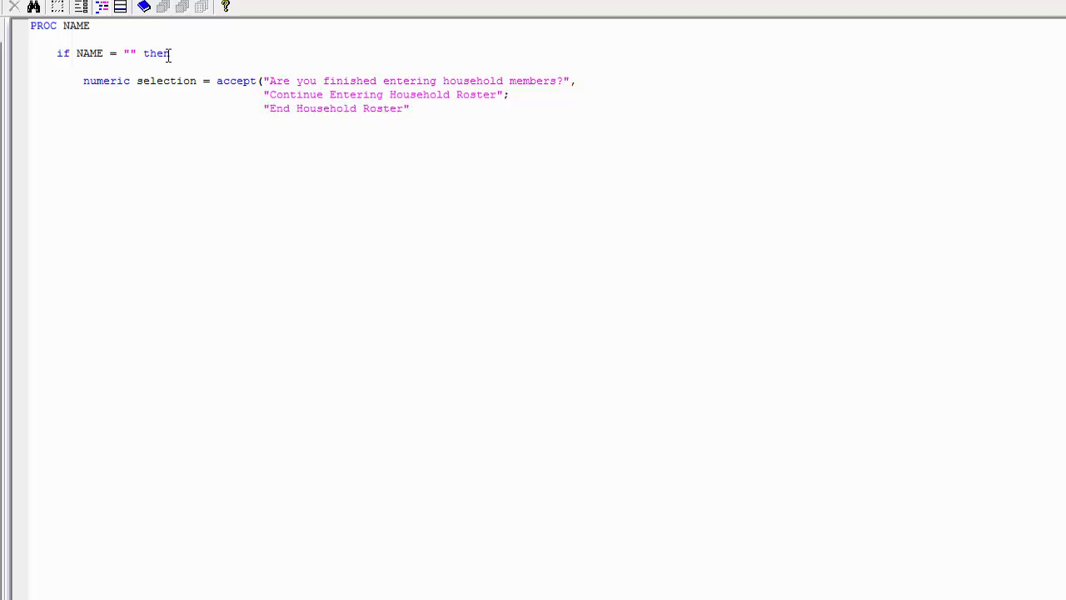
{"action": "key", "text": "Return"}
{"action": "key", "text": "Return"}
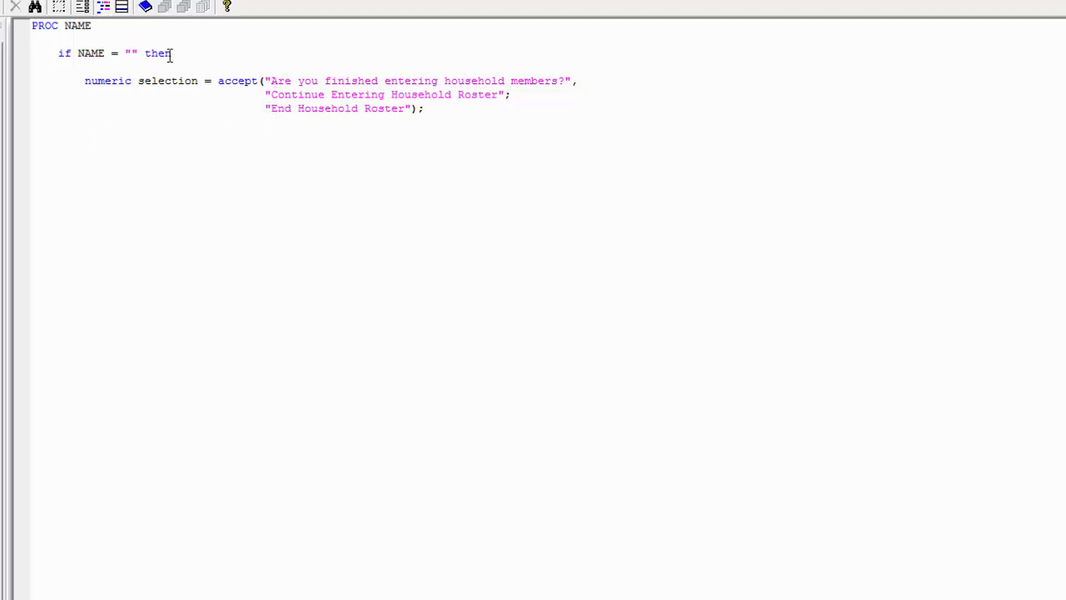
Step: Add the condition if selection = 1 then, commented "continue with household roster", with a reenter; statement inside
{"action": "type", "text": "if "}
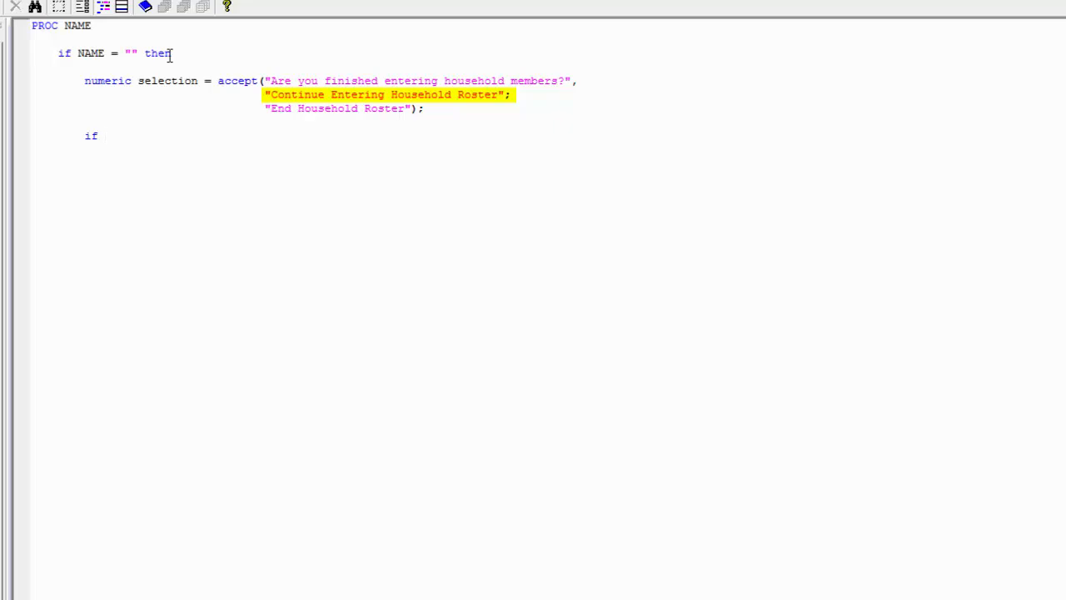
{"action": "type", "text": "selection = 1 then // continue with household roste"}
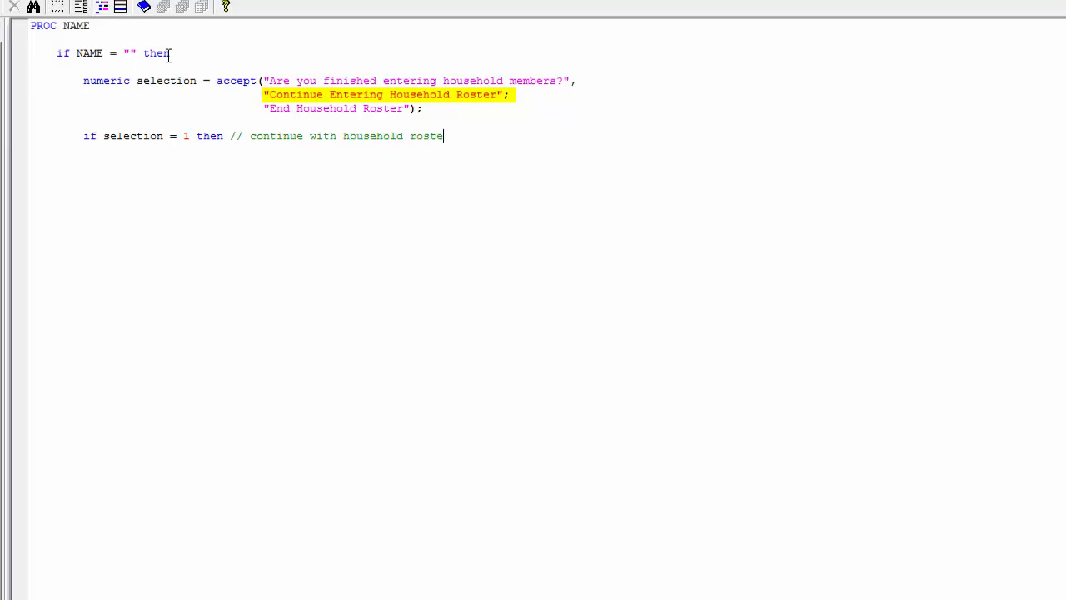
{"action": "type", "text": "r     reenter;"}
Step: Add an else branch with endgroup; and close both if blocks with endif;
{"action": "key", "text": "Return"}
{"action": "key", "text": "BackSpace"}
{"action": "key", "text": "BackSpace"}
{"action": "key", "text": "BackSpace"}
{"action": "type", "text": "else"}
{"action": "key", "text": "Return"}
{"action": "type", "text": "endgroup;"}
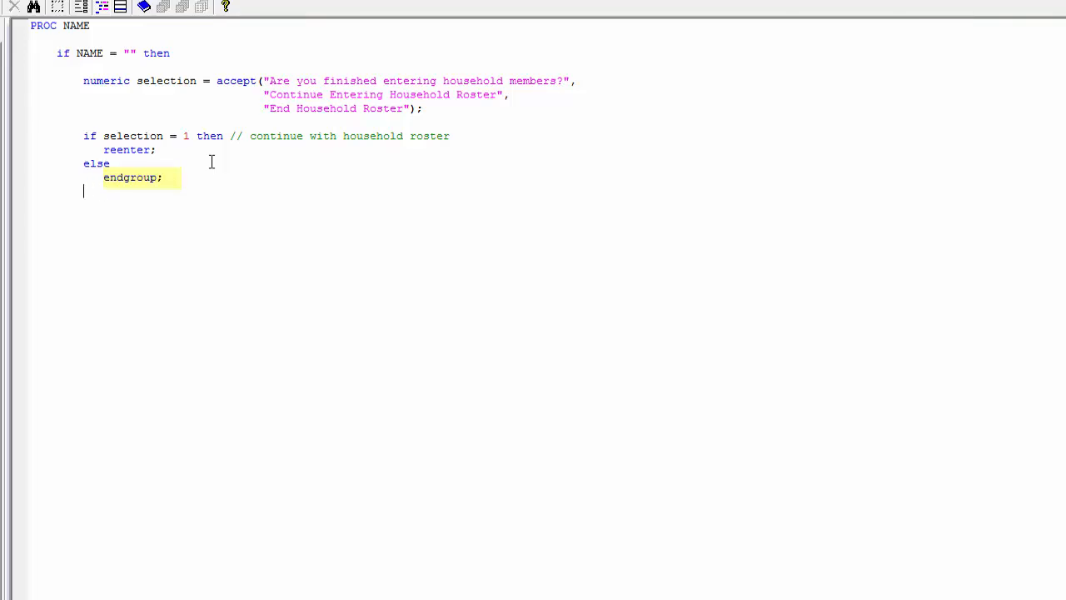
{"action": "key", "text": "BackSpace"}
{"action": "type", "text": "endif;"}
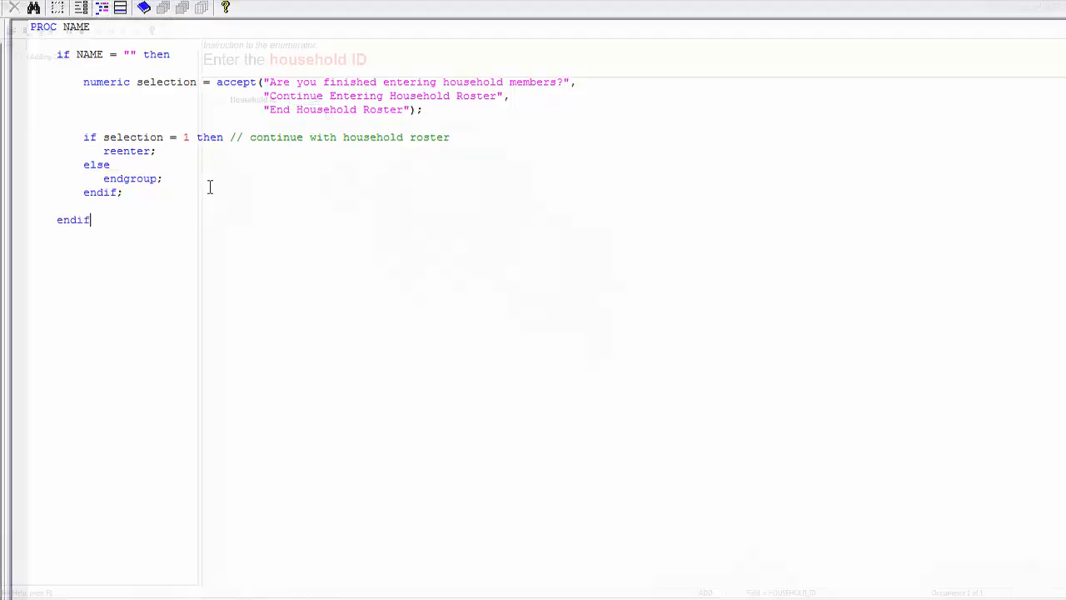
Step: In the CSEntry test case, enter the first household member's name with sex 1, relationship 1 and age 54
{"action": "type", "text": "Fred"}
{"action": "key", "text": "Return"}
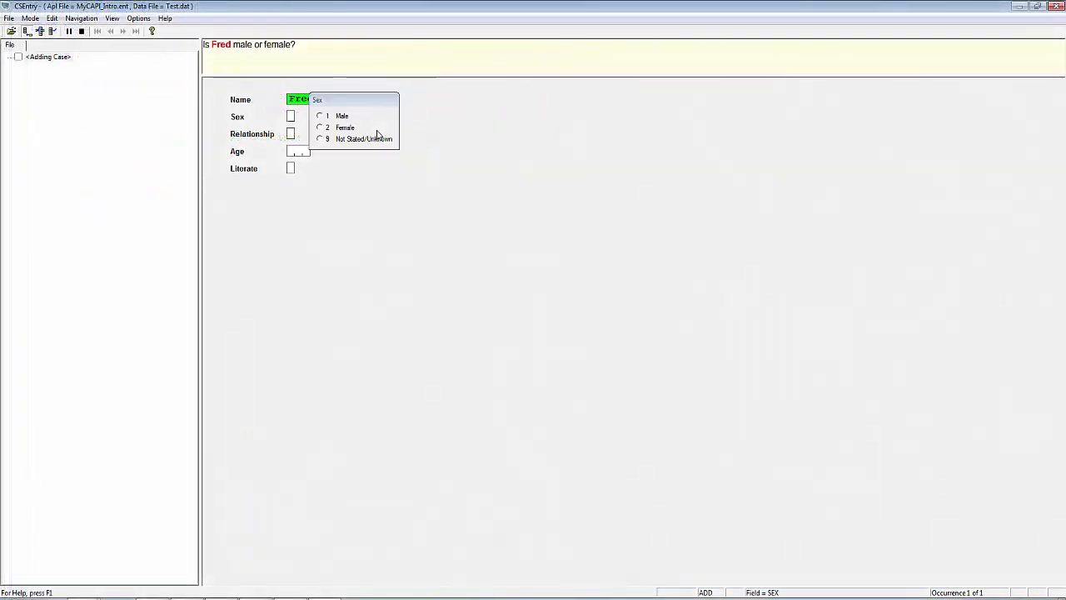
{"action": "type", "text": "11030"}
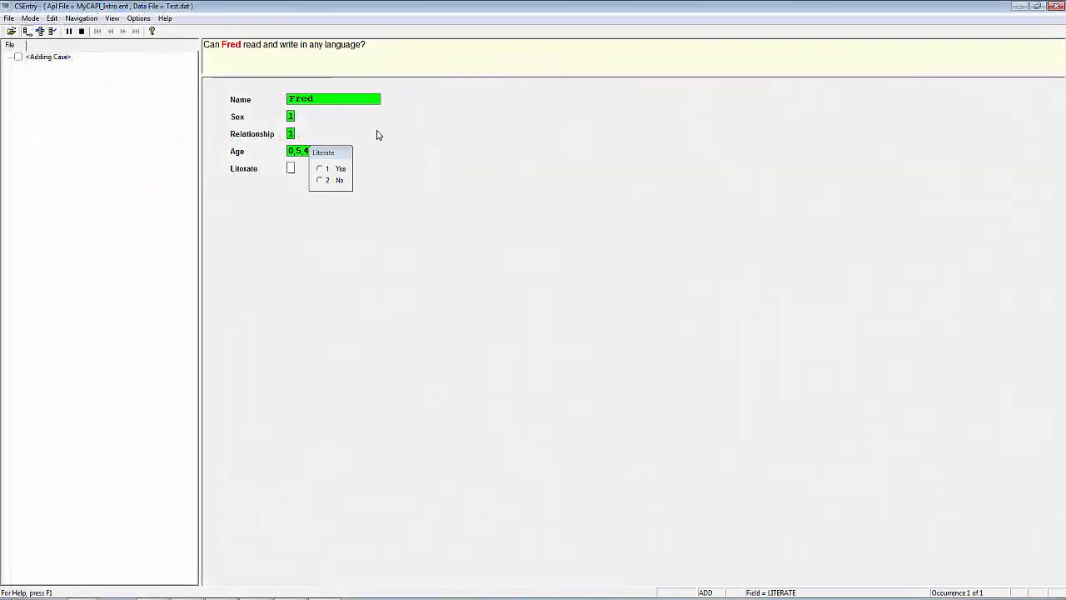
{"action": "type", "text": "1Wilma"}
Step: Set the first member's literacy to 1 and enter the second member's name, sex 2, relationship 2, age 25 and literate 1
{"action": "key", "text": "Return"}
{"action": "type", "text": "220251"}
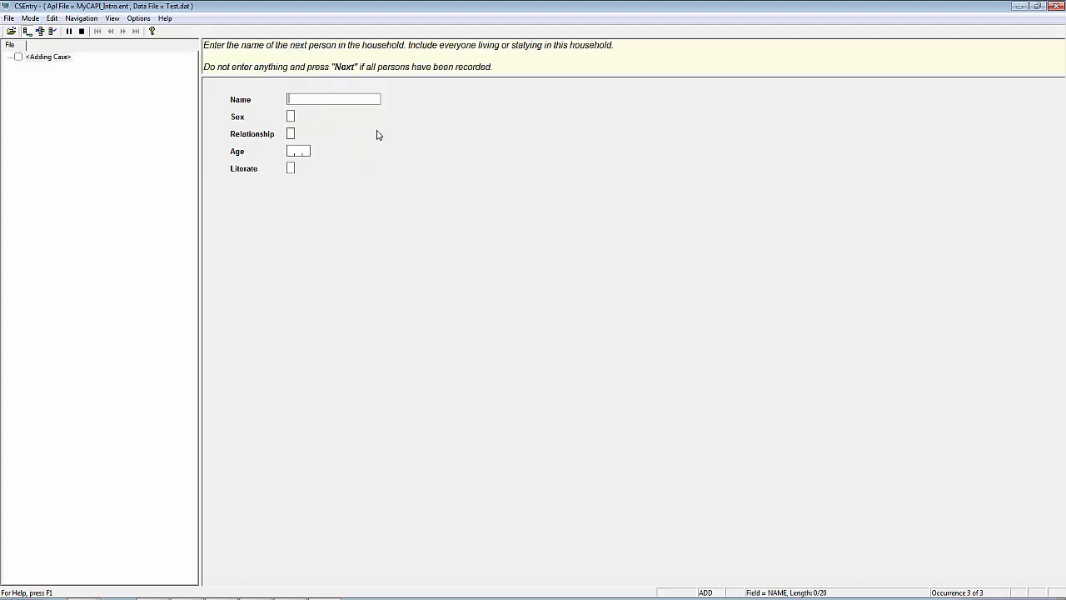
{"action": "type", "text": "Pebbles"}
Step: Enter the third household member's name with sex 2, relationship 3, age 5 and literate 1
{"action": "key", "text": "Return"}
{"action": "type", "text": "230051"}
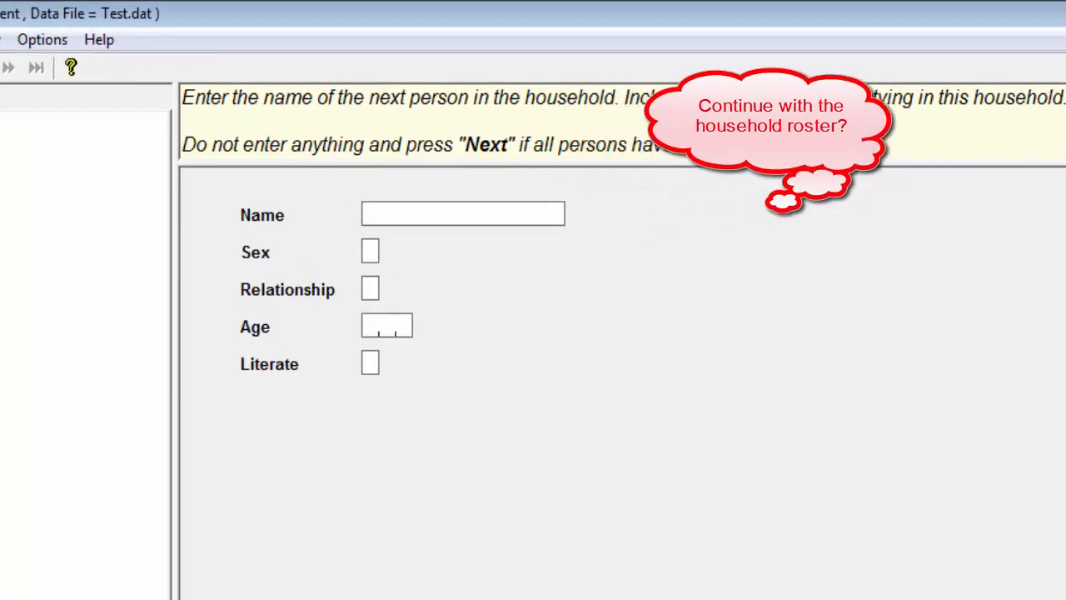
{"action": "type", "text": "Dino"}
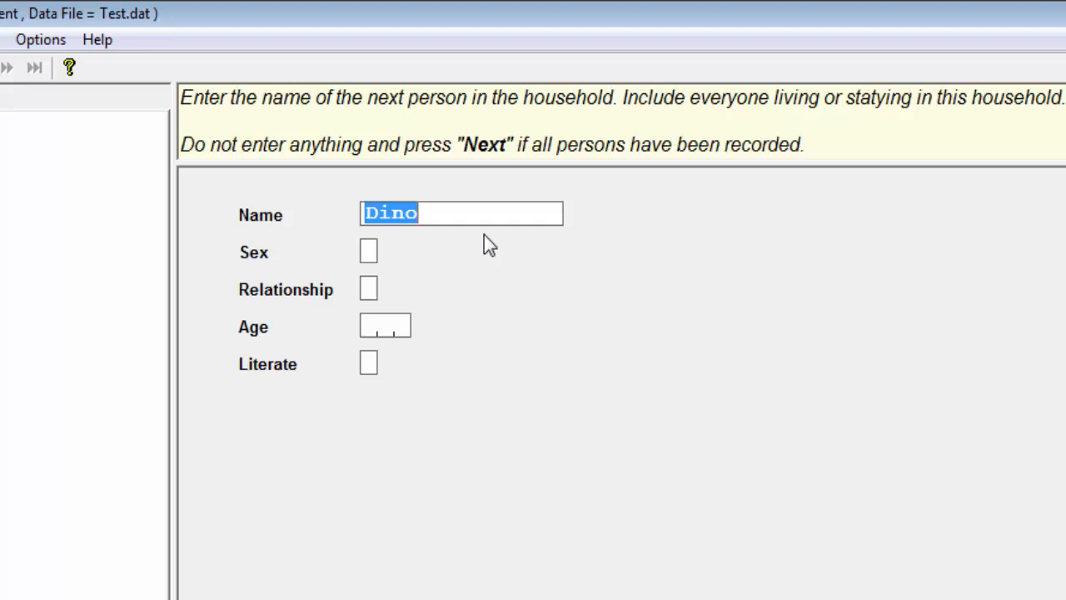
{"action": "key", "text": "BackSpace"}
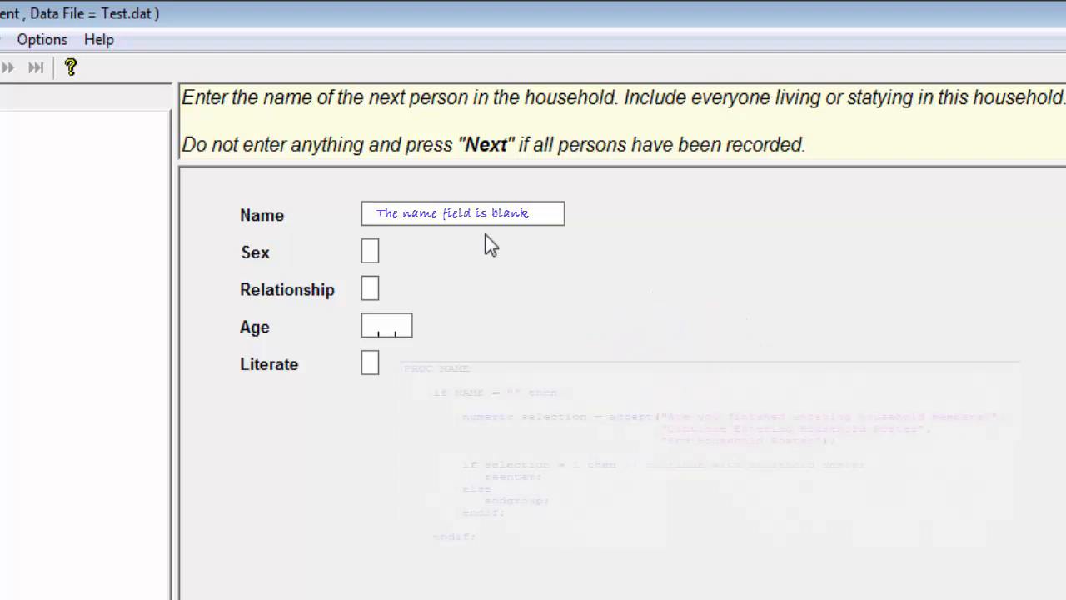
Step: Leave the next member's name blank to end the household roster and accept the case
{"action": "key", "text": "Return"}
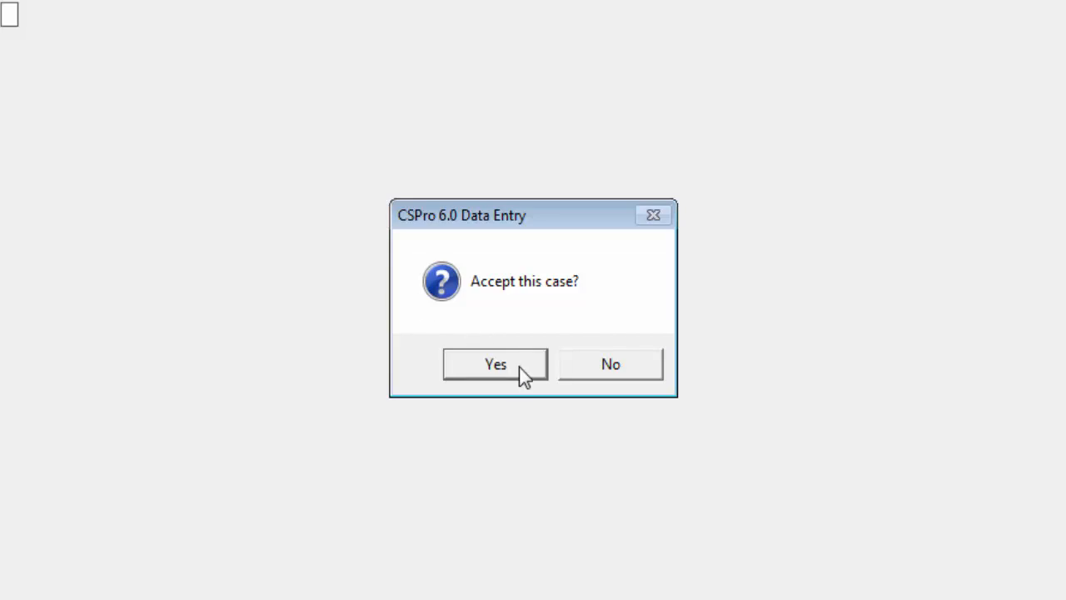
{"action": "left_click", "coordinate": [518, 367]}
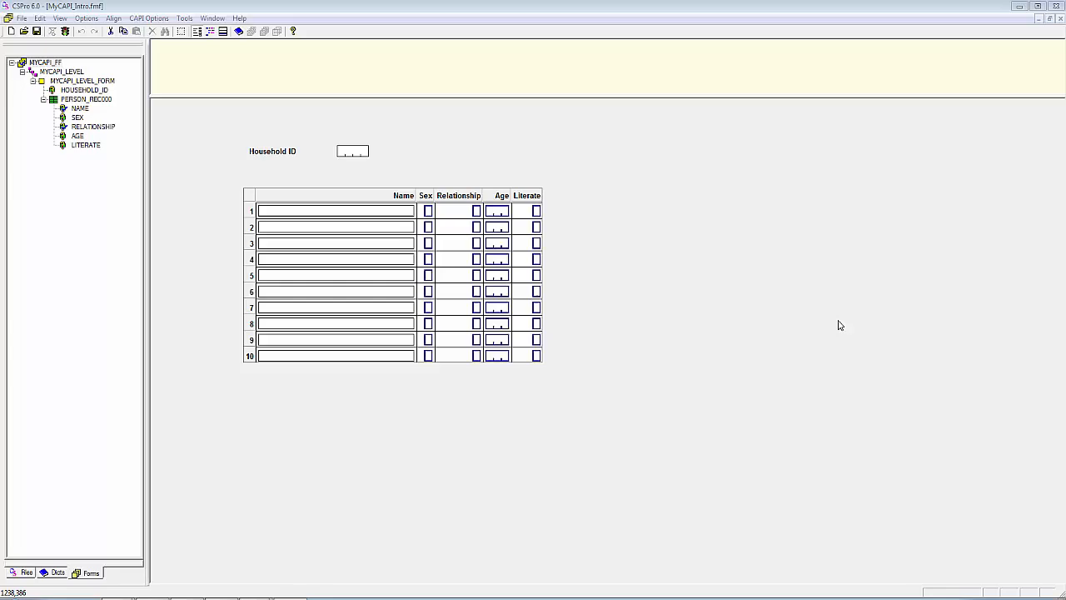
Step: Run the entry application with the Test.dat data file, and exit CSEntry
{"action": "left_click", "coordinate": [67, 35]}
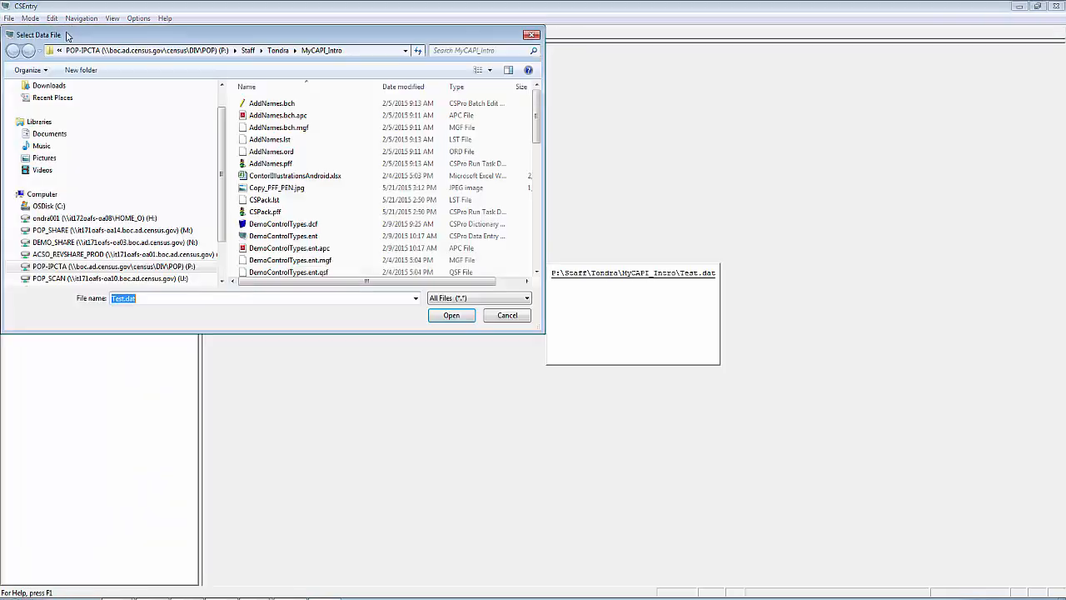
{"action": "left_click", "coordinate": [451, 315]}
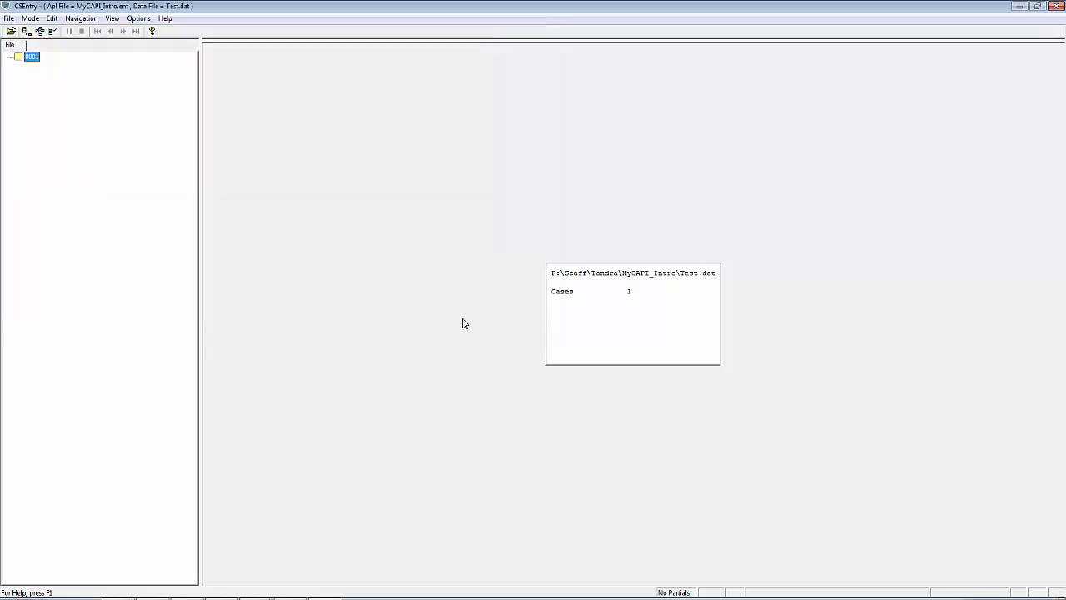
{"action": "left_click", "coordinate": [8, 17]}
{"action": "left_click", "coordinate": [40, 126]}
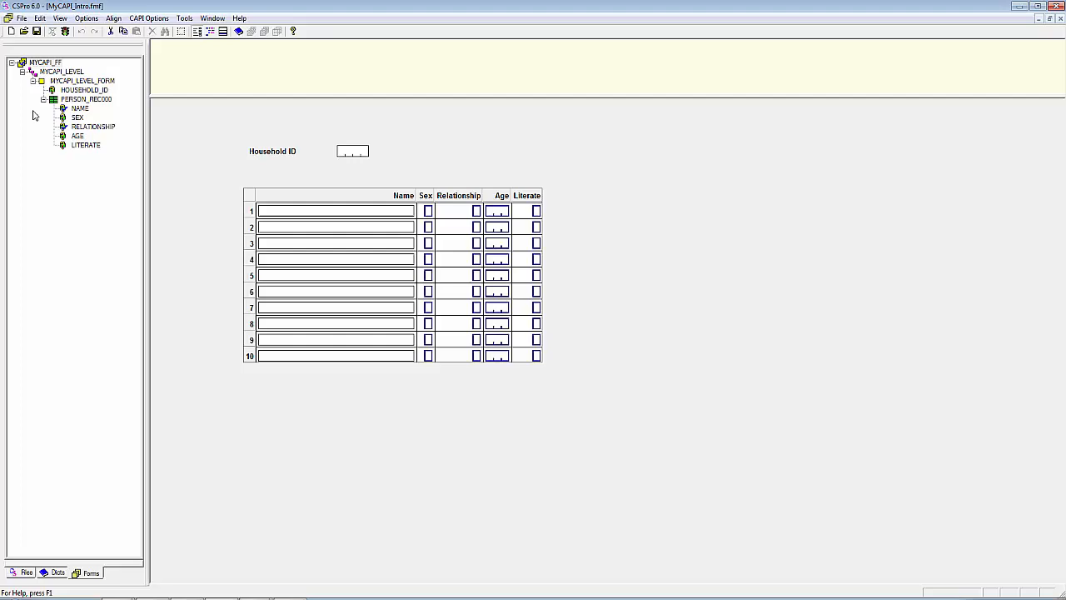
Step: Publish the entry application as MyCAPI_Intro.pen and copy it into the csentry/MyCAPI_Intro folder in the Android device's internal storage
{"action": "left_click", "coordinate": [22, 18]}
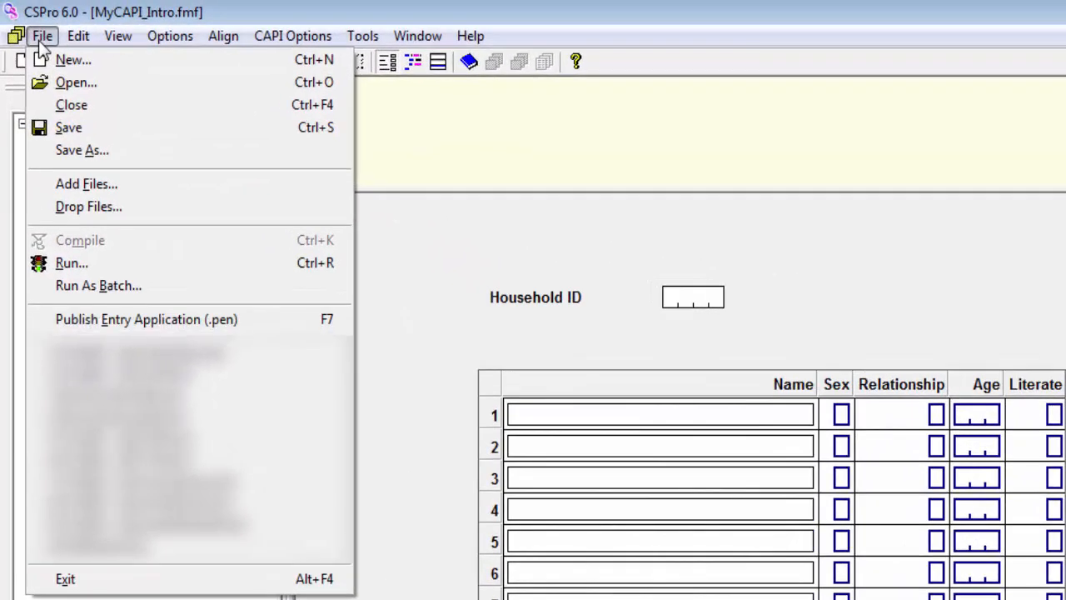
{"action": "left_click", "coordinate": [168, 323]}
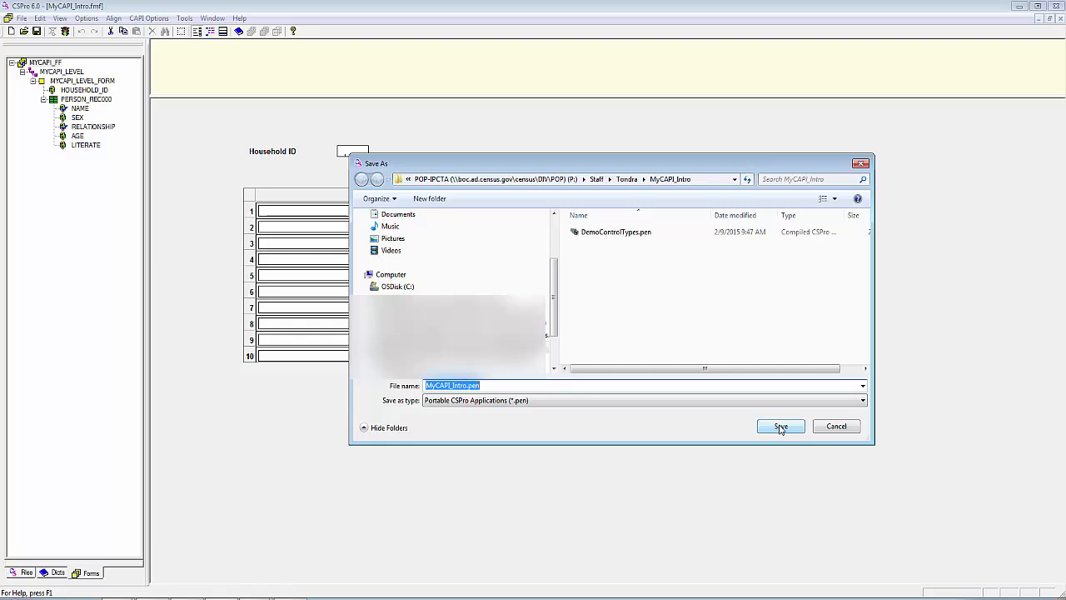
{"action": "left_click", "coordinate": [780, 428]}
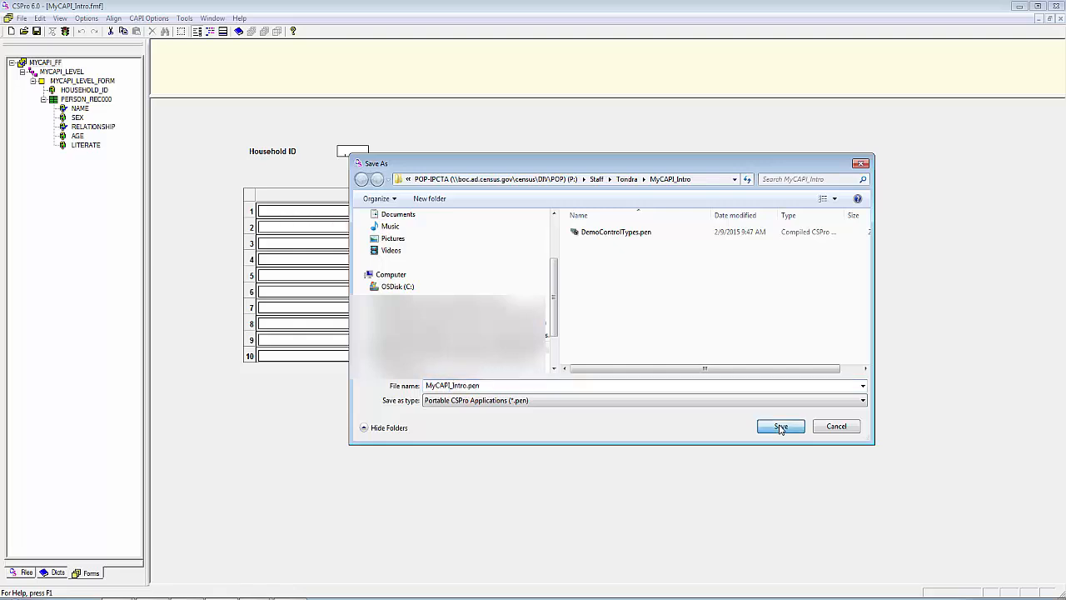
{"action": "left_click", "coordinate": [781, 427]}
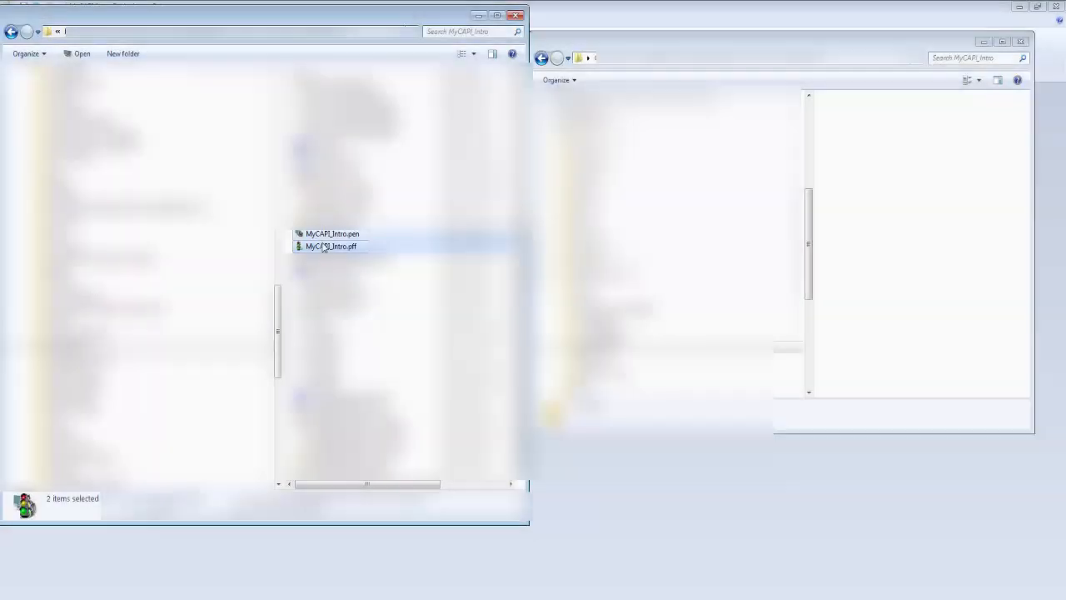
{"action": "left_click_drag", "start_coordinate": [325, 247], "coordinate": [864, 171]}
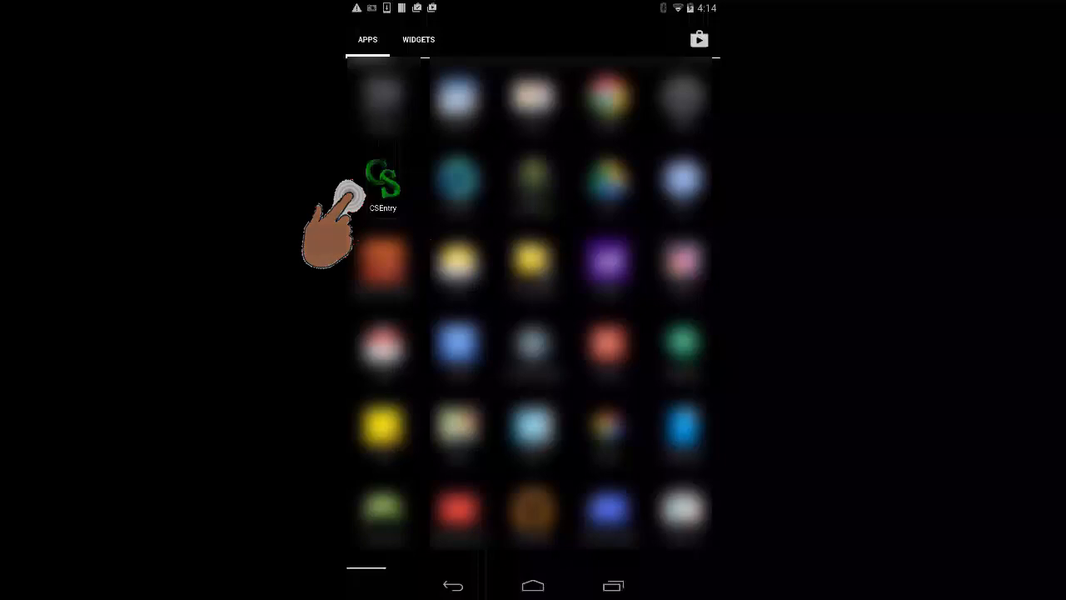
Step: Launch CSEntry on the Android device, open MyCAPI_Intro and start a new case with household ID 1
{"action": "left_click", "coordinate": [376, 184]}
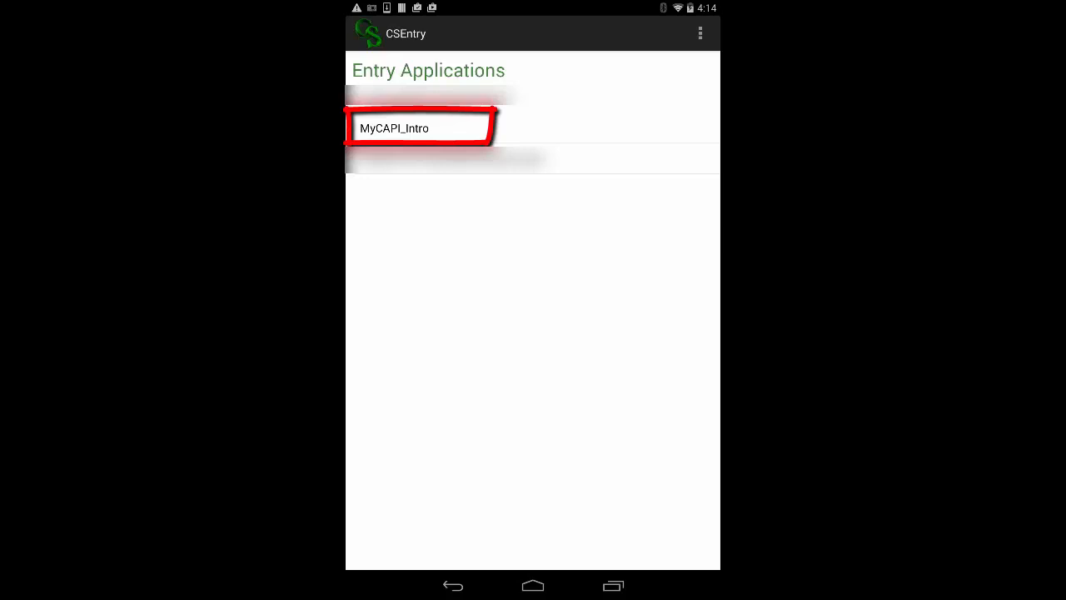
{"action": "left_click", "coordinate": [394, 129]}
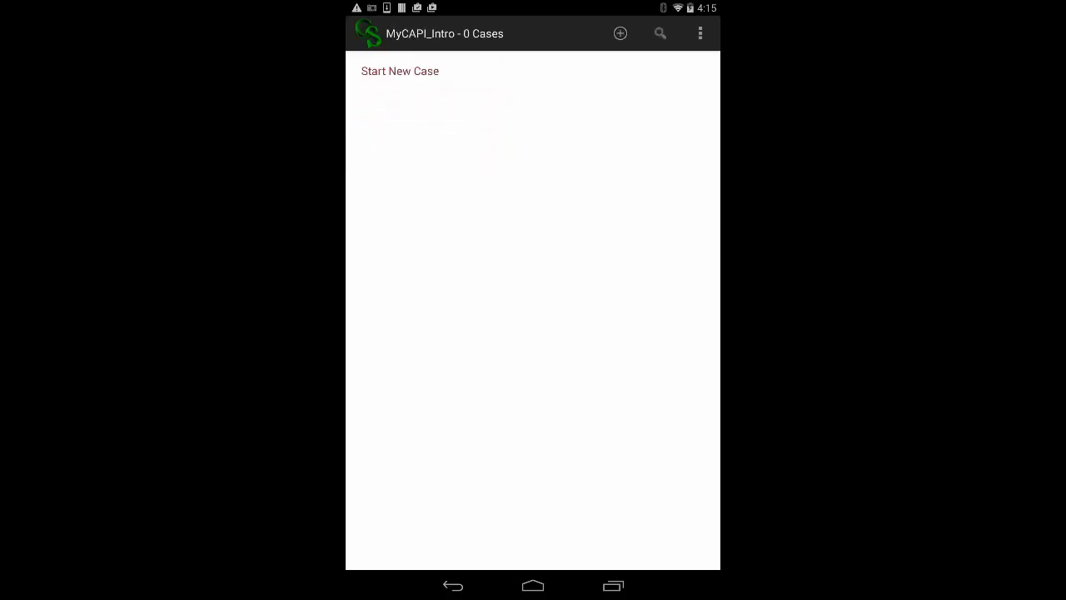
{"action": "left_click", "coordinate": [354, 75]}
{"action": "type", "text": "1"}
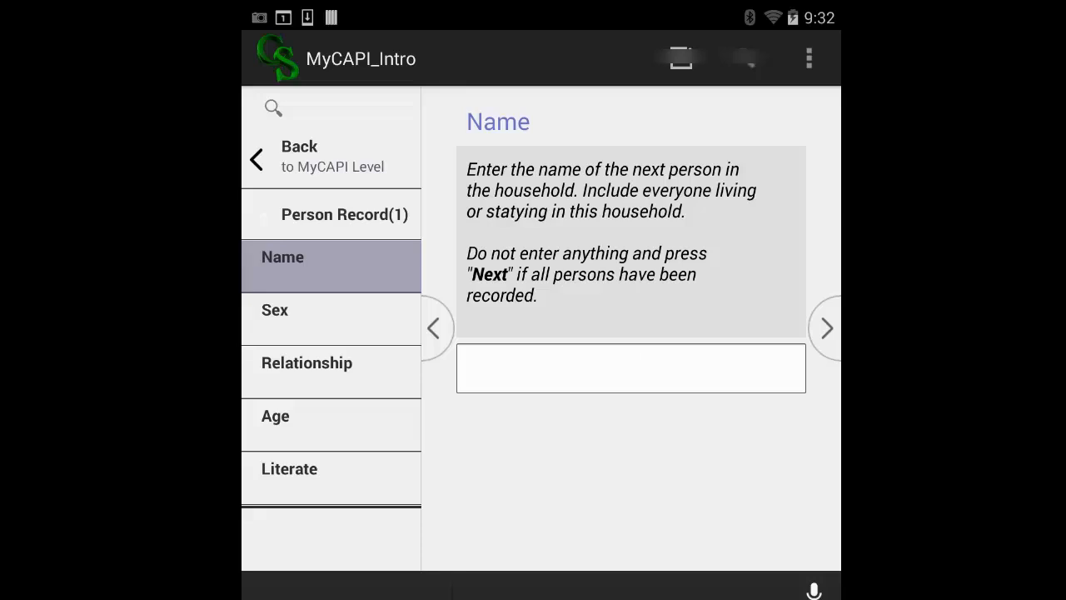
Step: Enter the first household member's name, with sex Male and relationship Head of Household
{"action": "type", "text": "F"}
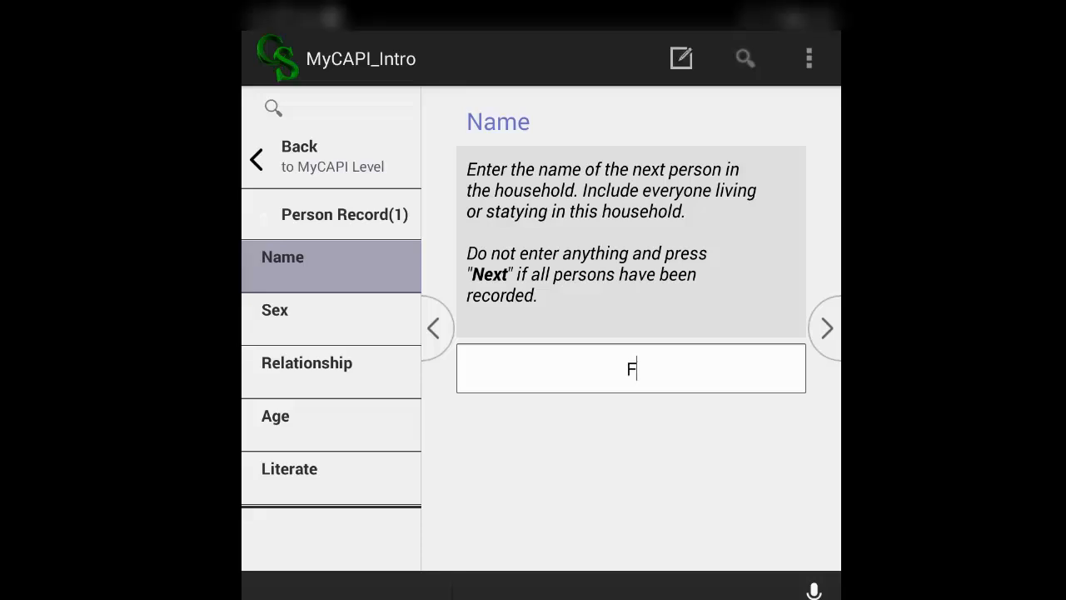
{"action": "type", "text": "re"}
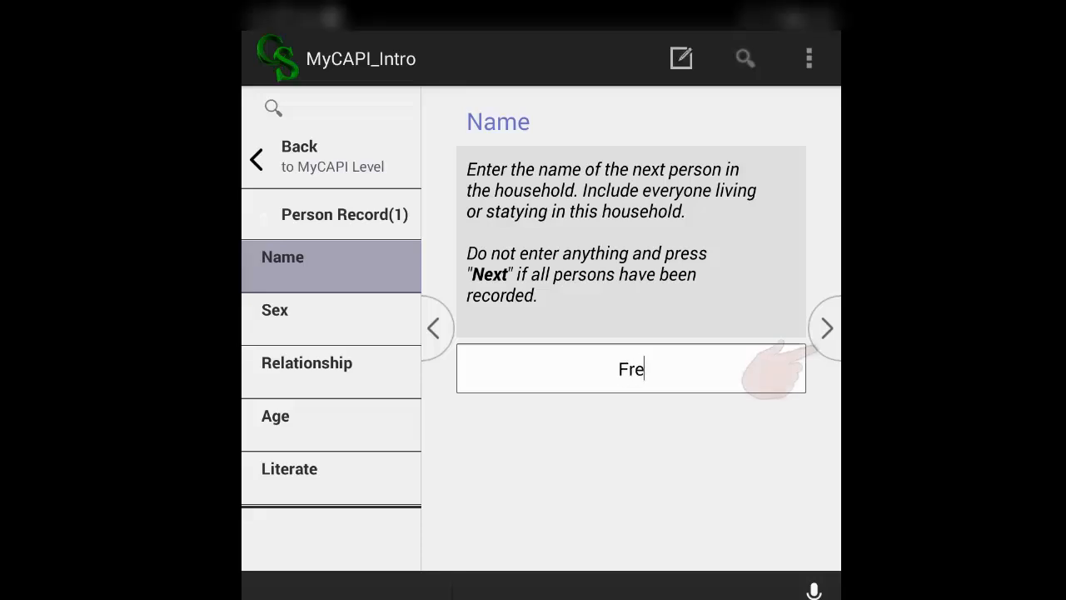
{"action": "type", "text": "d"}
{"action": "left_click", "coordinate": [827, 328]}
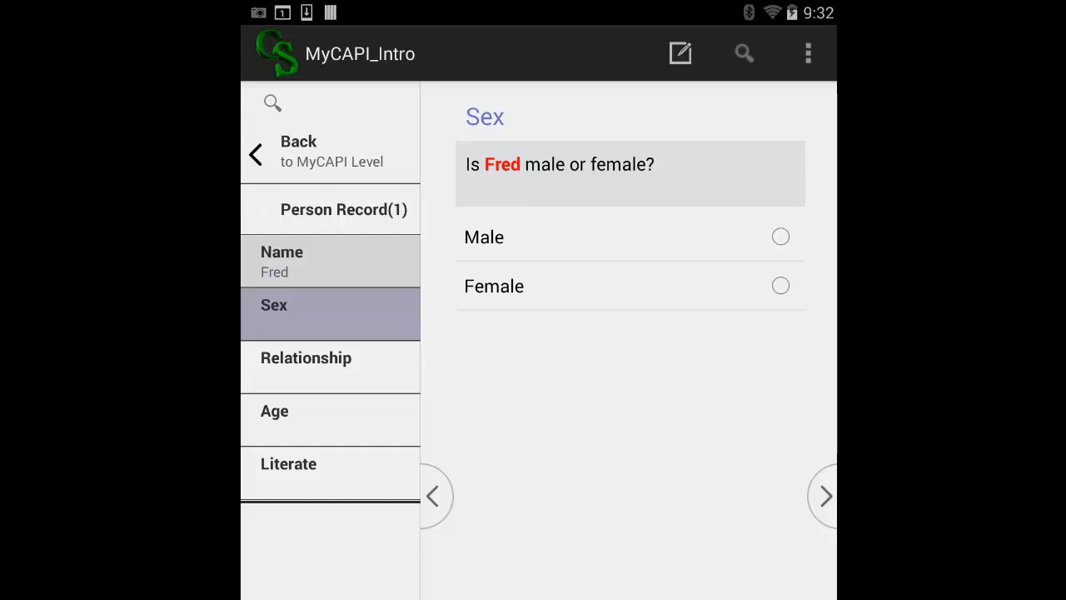
{"action": "left_click", "coordinate": [780, 237]}
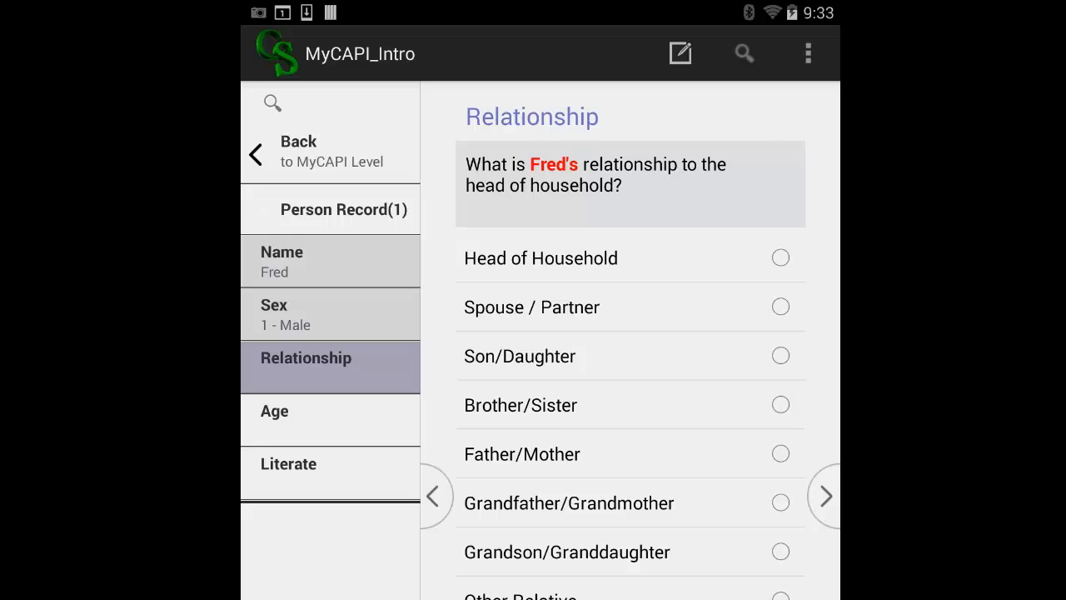
{"action": "left_click", "coordinate": [780, 257]}
{"action": "left_click", "coordinate": [836, 503]}
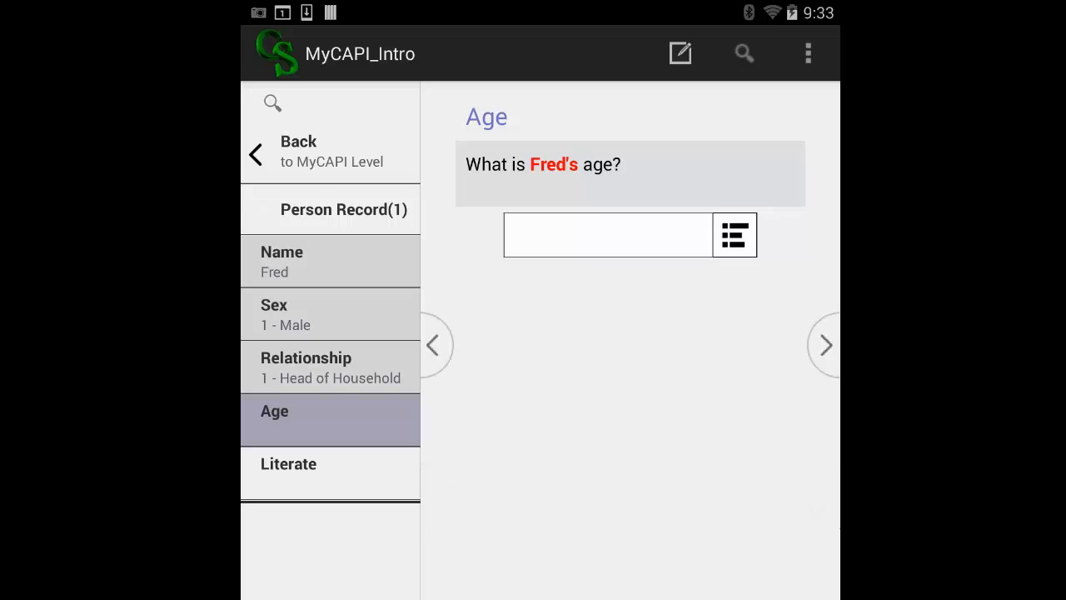
Step: Set the first household member's age to 56 and literacy to Yes
{"action": "type", "text": "56"}
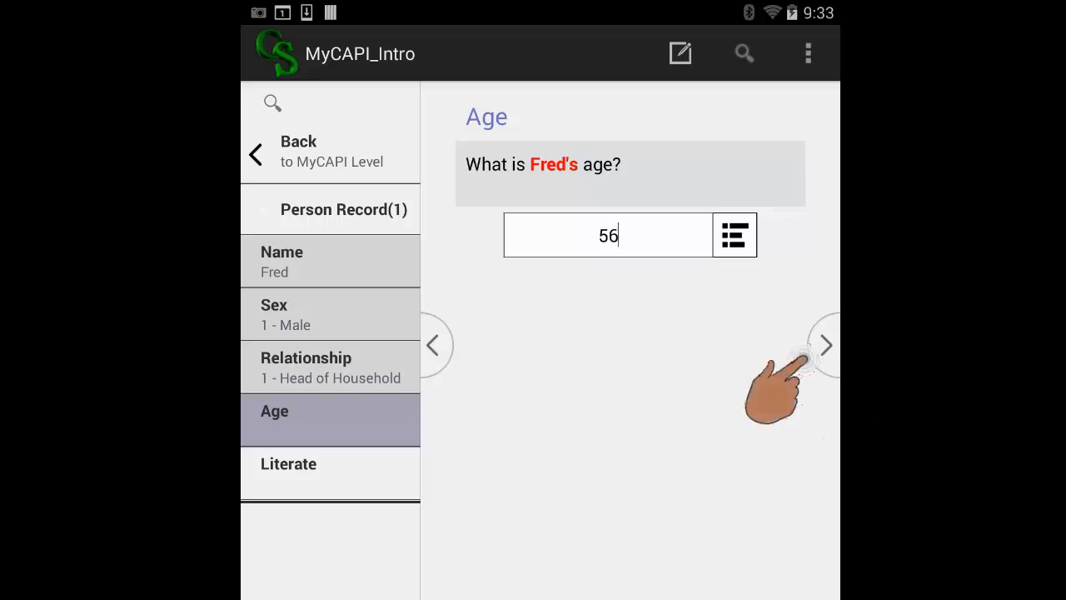
{"action": "left_click", "coordinate": [825, 345]}
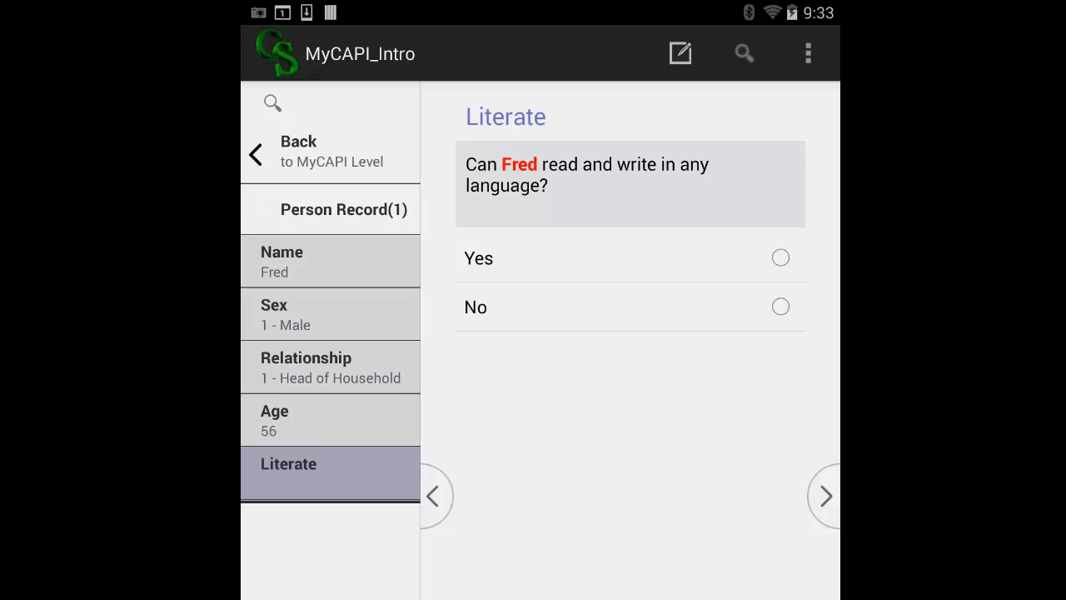
{"action": "left_click", "coordinate": [781, 257]}
{"action": "left_click", "coordinate": [826, 497]}
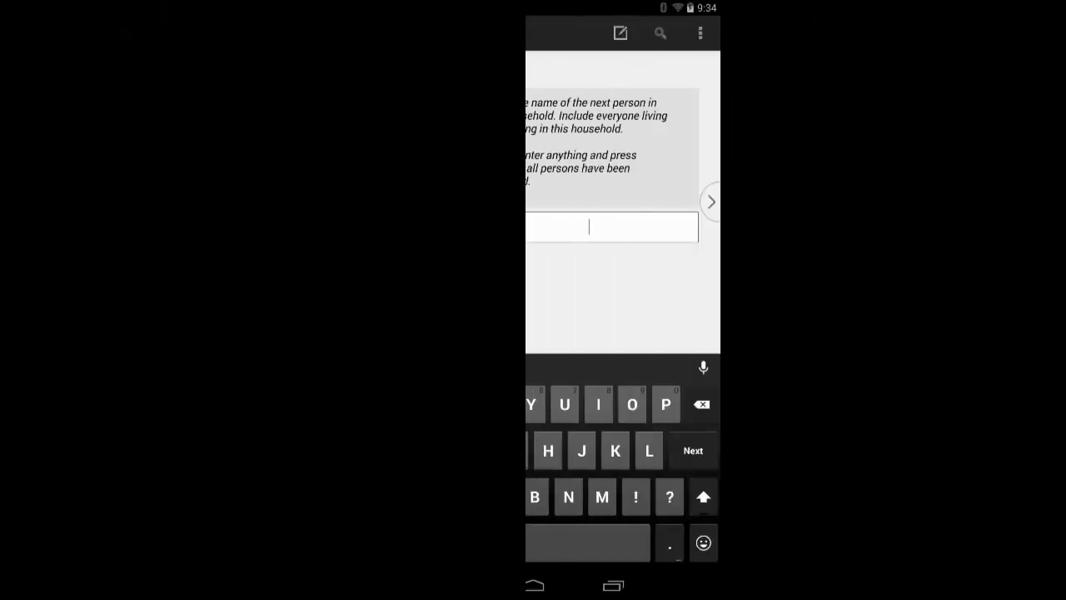
Step: Enter the second household member's name, with sex Female and relationship Spouse / Partner
{"action": "type", "text": "Wilm"}
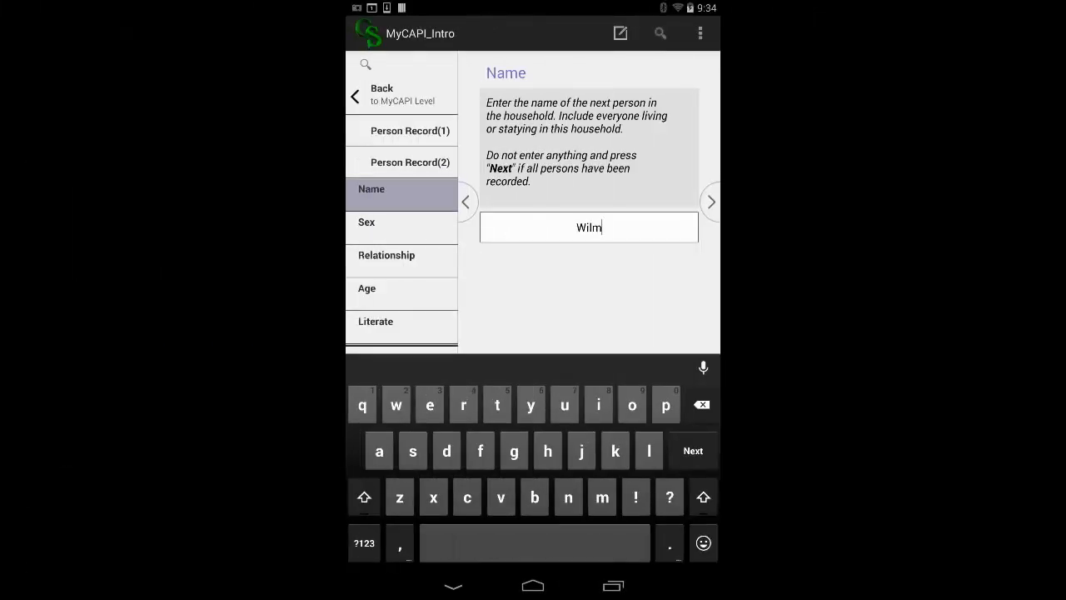
{"action": "type", "text": "a"}
{"action": "left_click", "coordinate": [712, 201]}
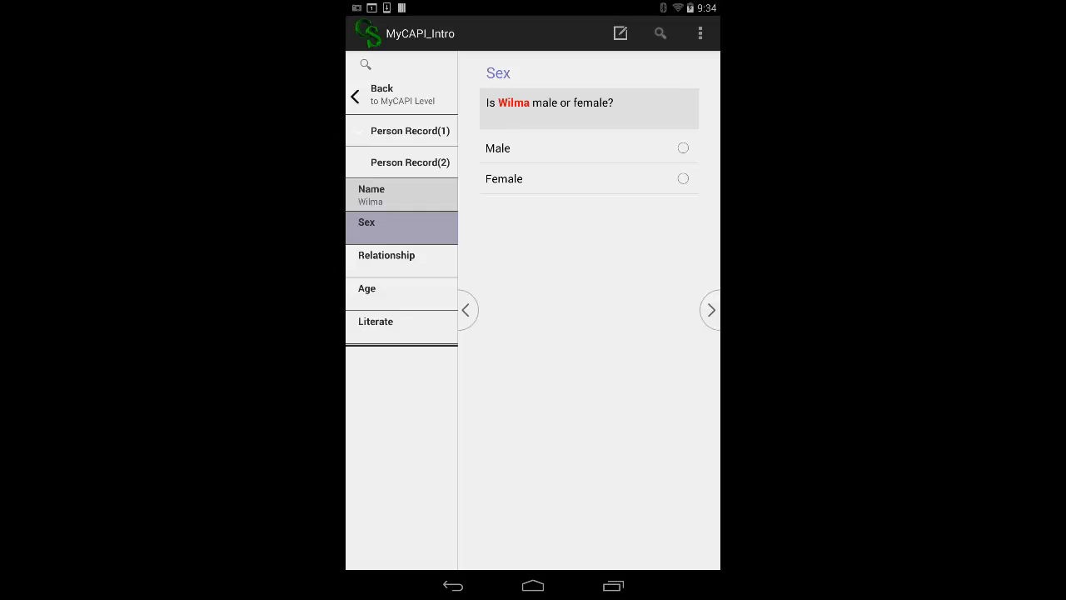
{"action": "left_click", "coordinate": [683, 178]}
{"action": "left_click", "coordinate": [710, 310]}
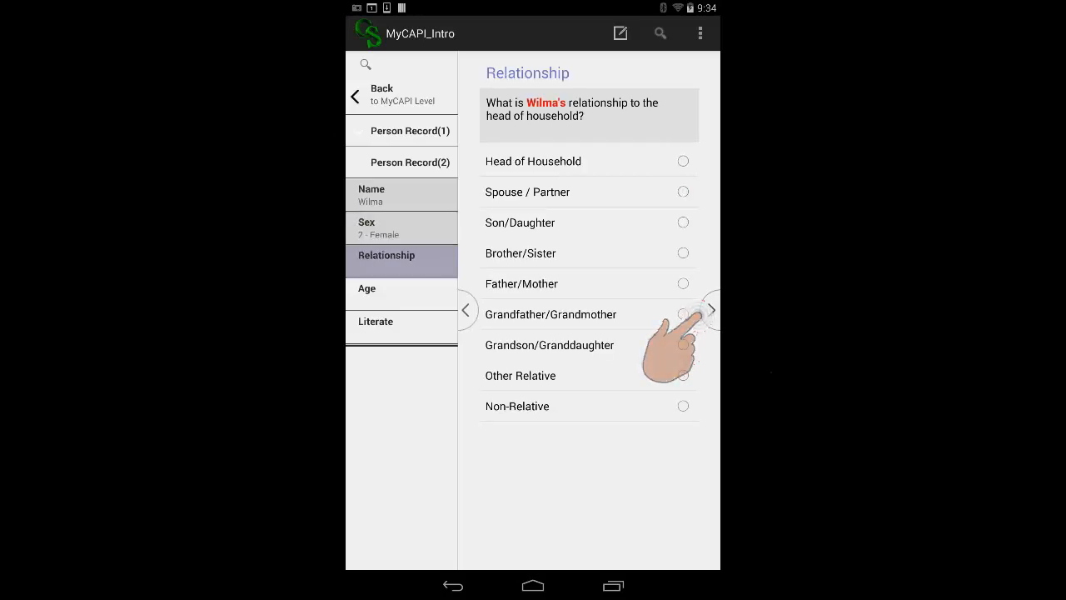
{"action": "left_click", "coordinate": [683, 191]}
{"action": "left_click", "coordinate": [710, 310]}
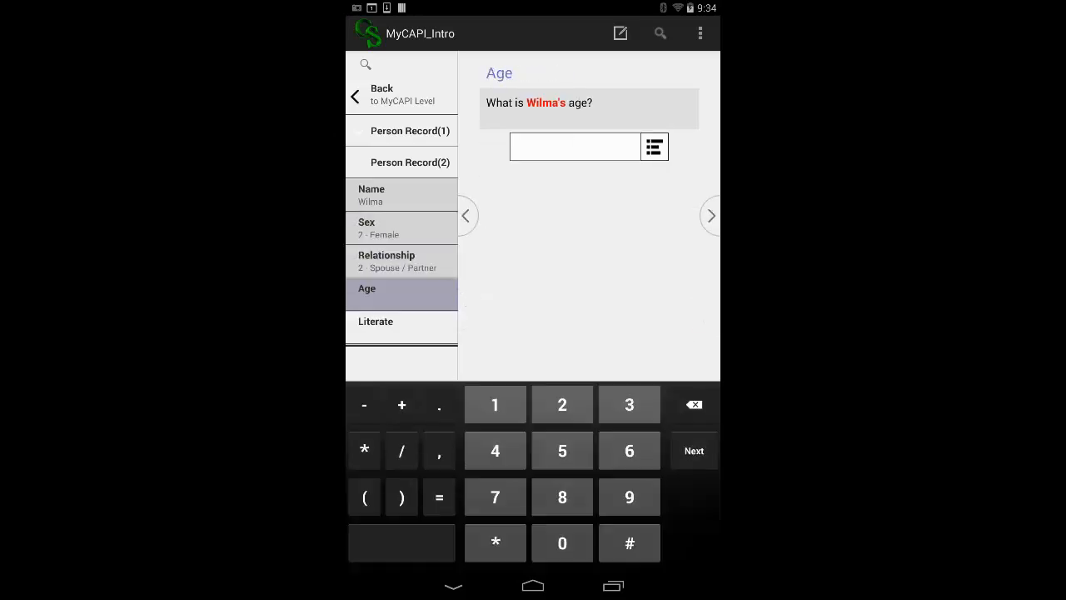
Step: Set the second household member's age to 54 and literacy to Yes
{"action": "type", "text": "54"}
{"action": "left_click", "coordinate": [711, 215]}
{"action": "left_click", "coordinate": [683, 161]}
{"action": "left_click", "coordinate": [710, 309]}
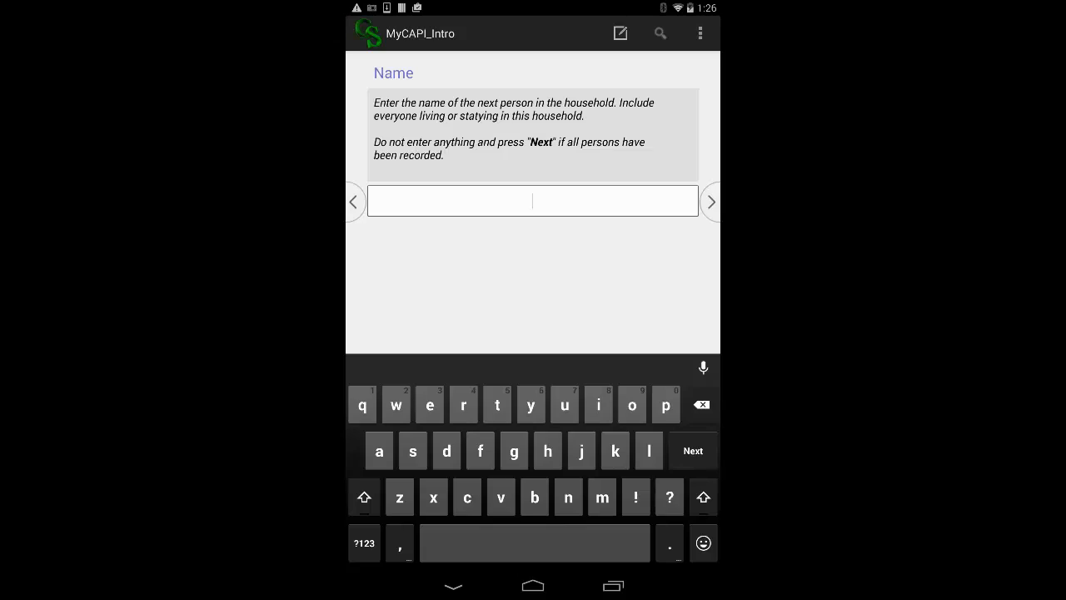
Step: Leave the third member's name blank, end the household roster and accept the case on the device
{"action": "left_click", "coordinate": [711, 202]}
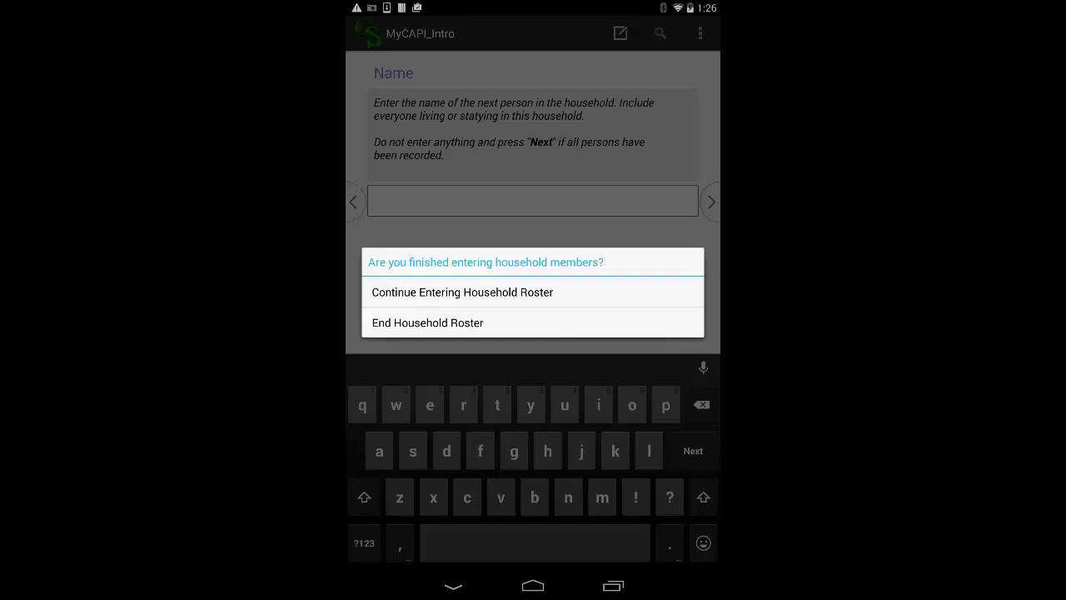
{"action": "left_click", "coordinate": [427, 322]}
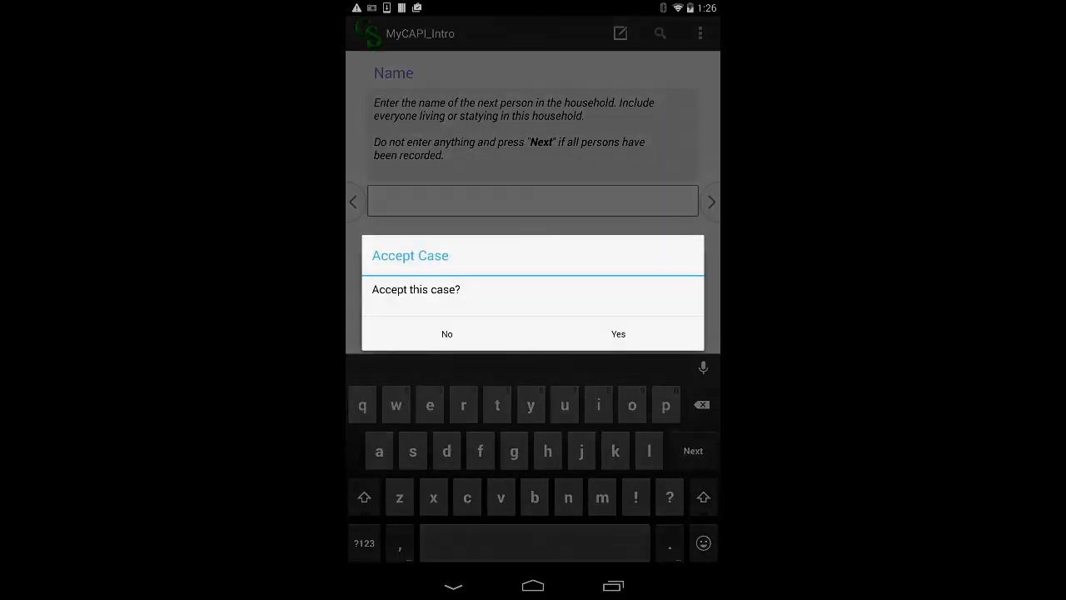
{"action": "left_click", "coordinate": [618, 333]}
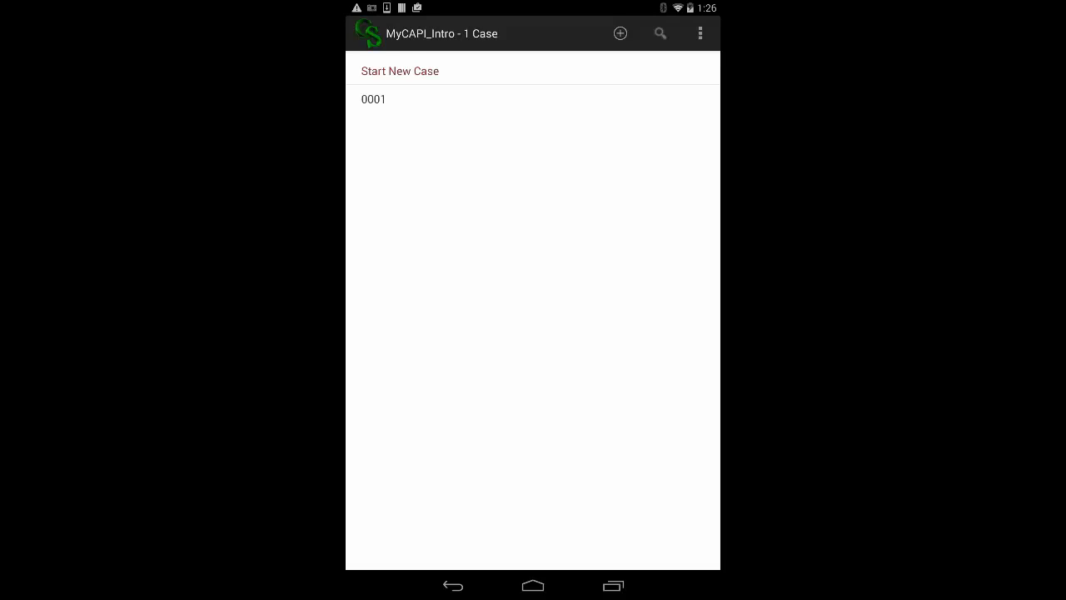